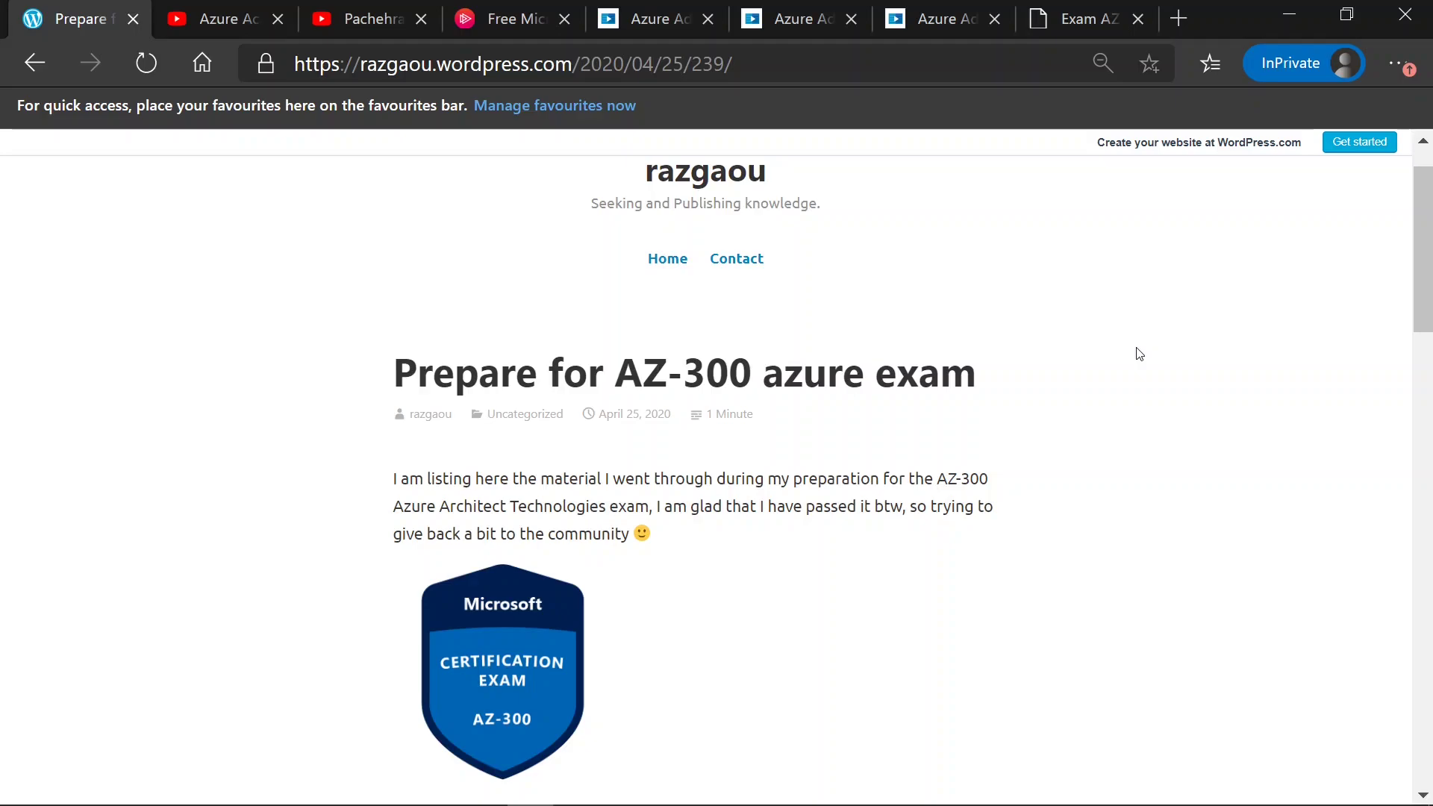
{"action": "scroll", "coordinate": [1138, 355], "scroll_direction": "down", "scroll_amount": 4}
{"action": "scroll", "coordinate": [1138, 354], "scroll_direction": "down", "scroll_amount": 1}
{"action": "scroll", "coordinate": [1138, 355], "scroll_direction": "down", "scroll_amount": 1}
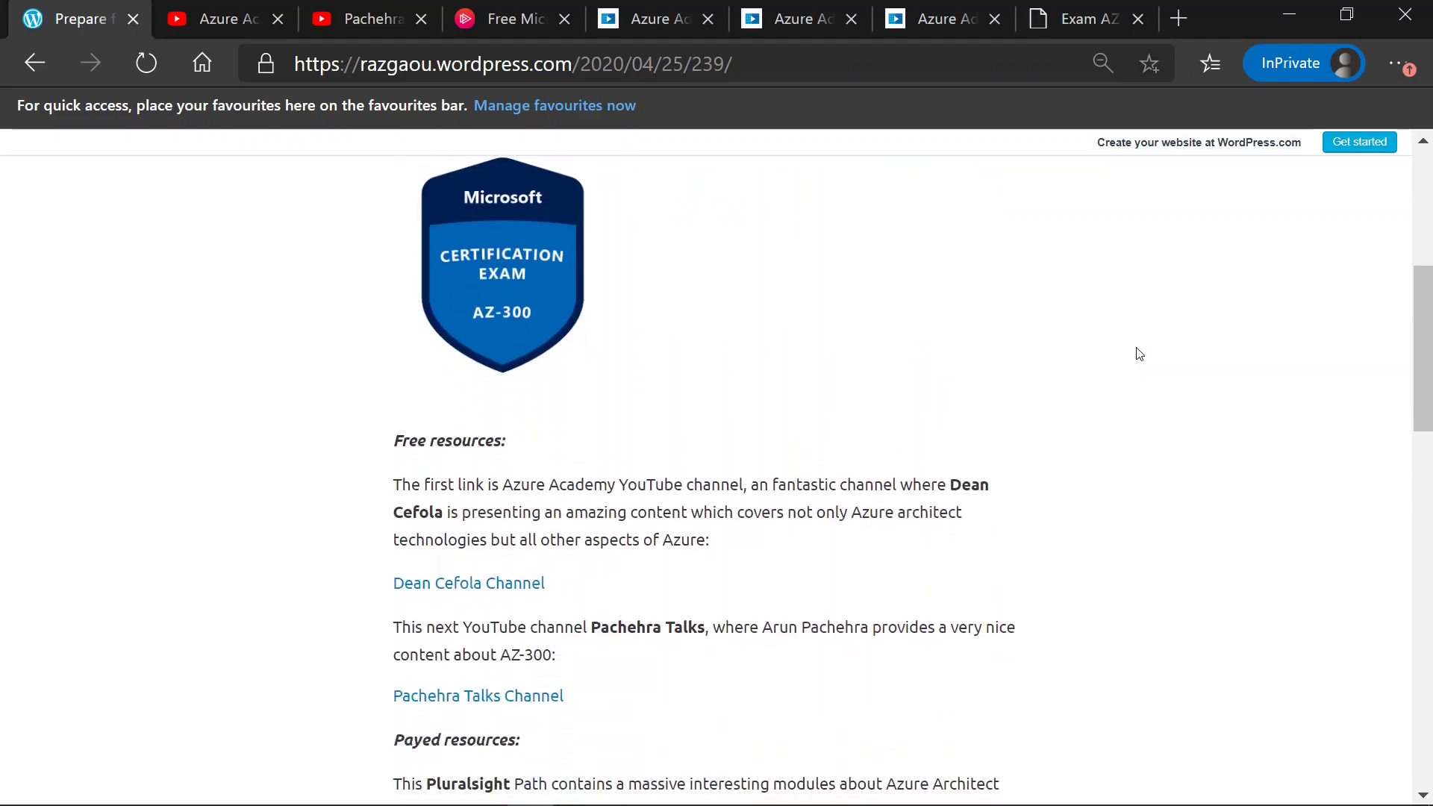
{"action": "scroll", "coordinate": [1138, 354], "scroll_direction": "down", "scroll_amount": 2}
{"action": "scroll", "coordinate": [1138, 354], "scroll_direction": "down", "scroll_amount": 2}
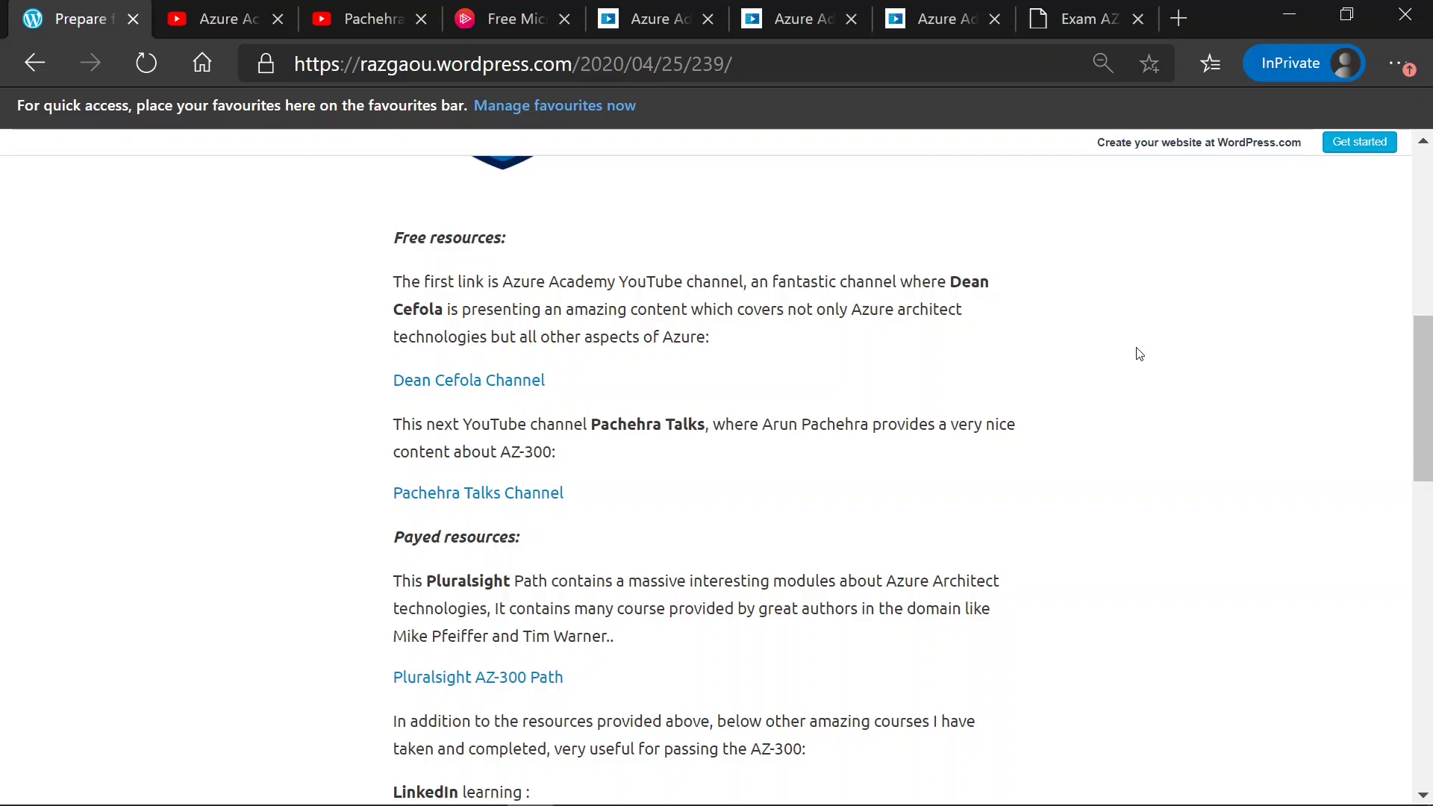
{"action": "left_click", "coordinate": [213, 19]}
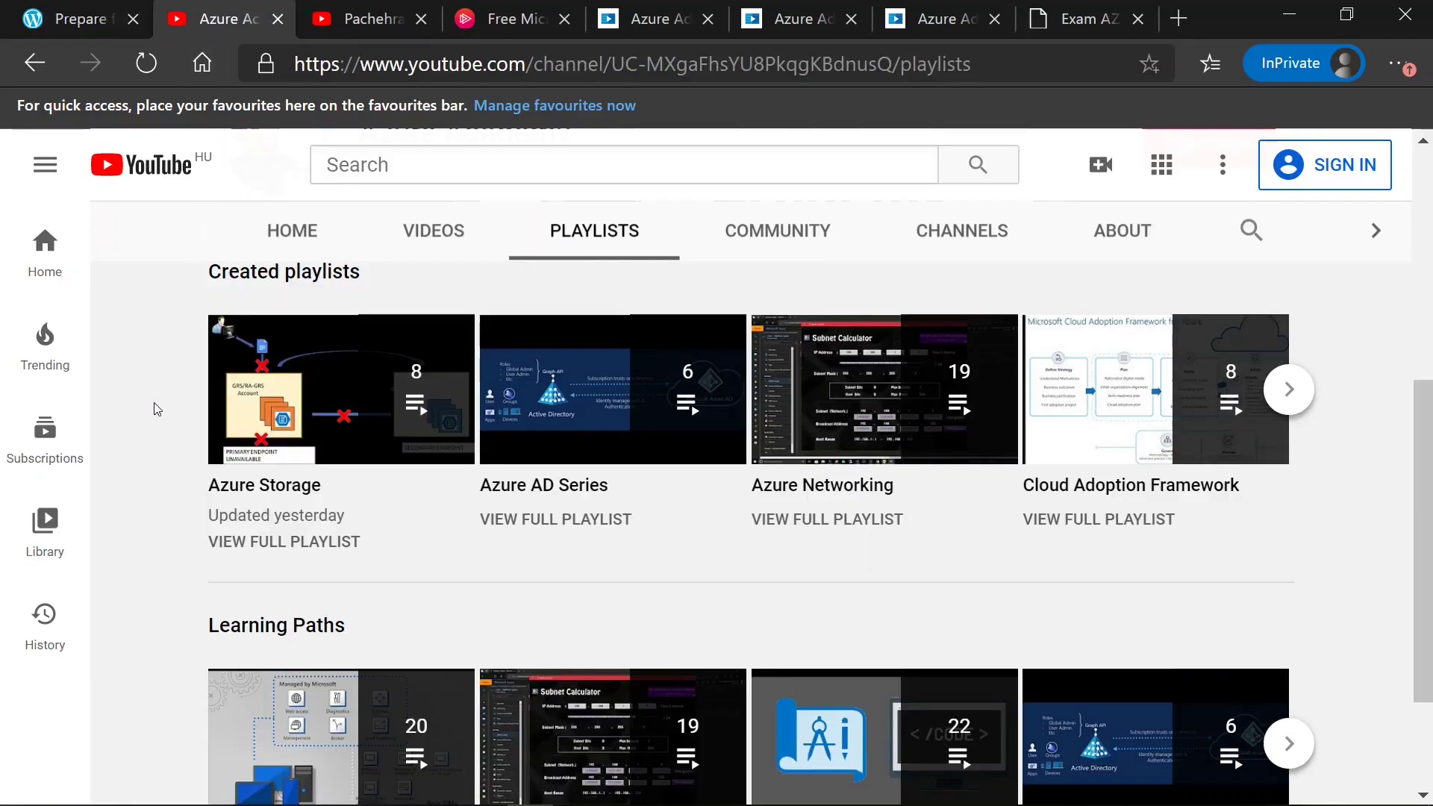
{"action": "scroll", "coordinate": [157, 411], "scroll_direction": "up", "scroll_amount": 5}
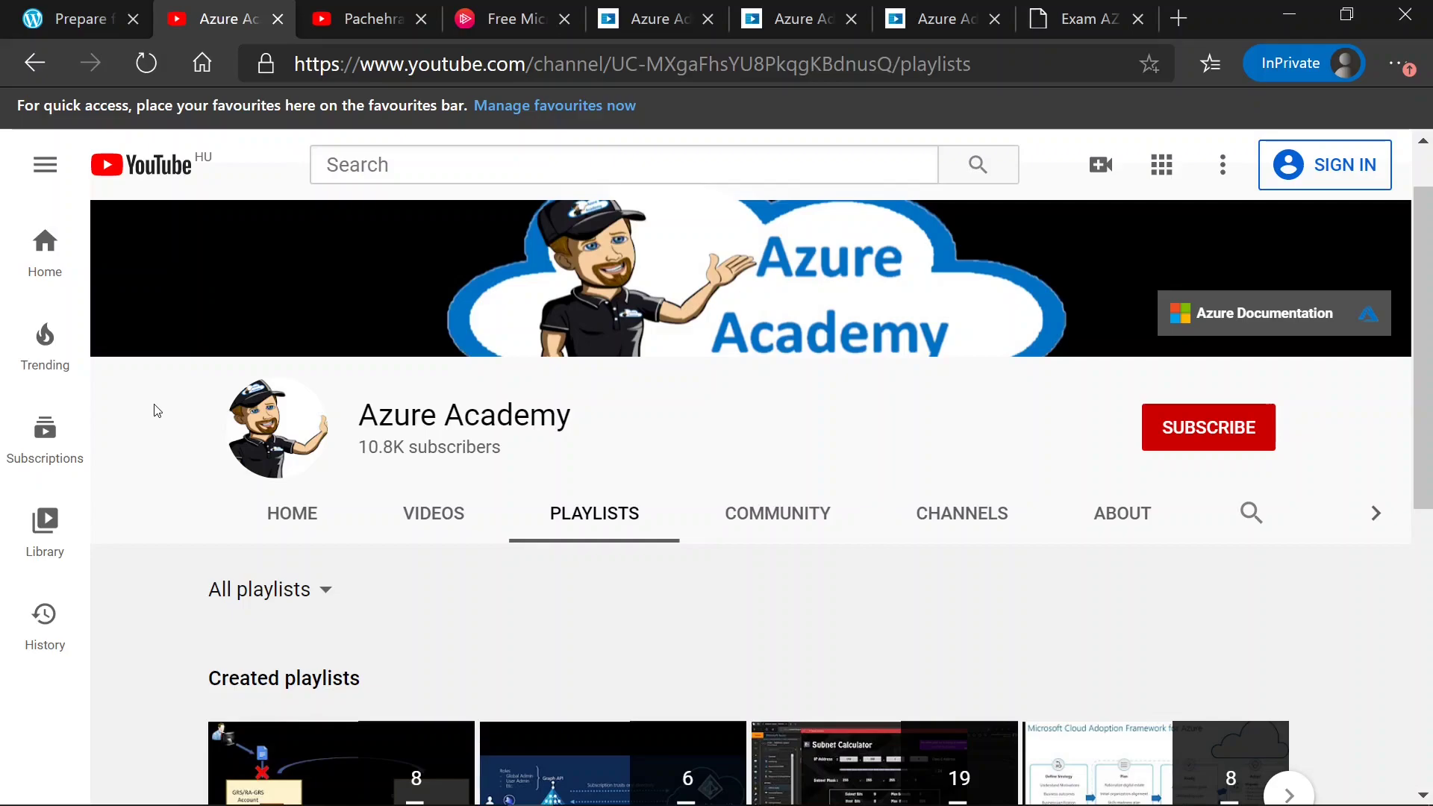
{"action": "scroll", "coordinate": [157, 411], "scroll_direction": "down", "scroll_amount": 5}
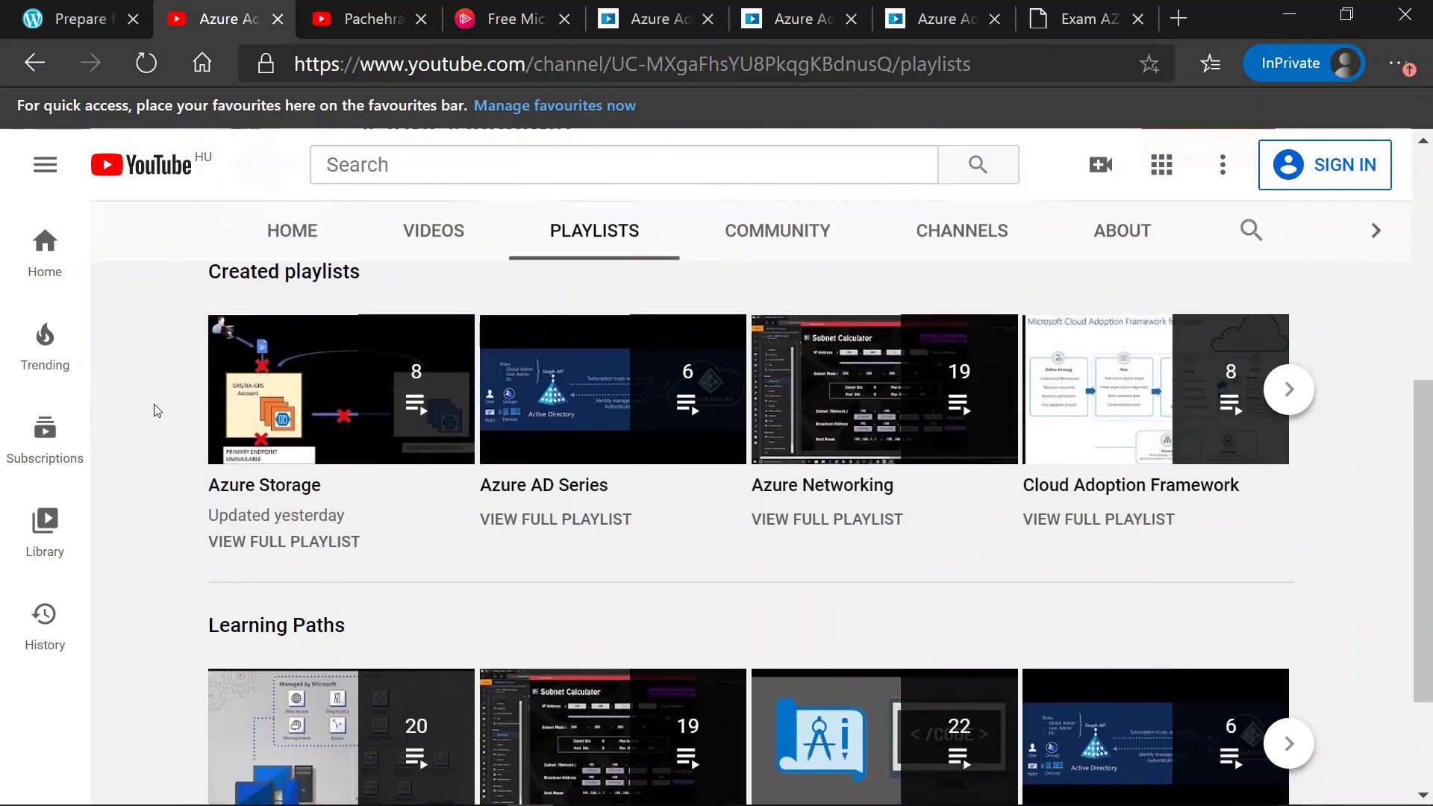
{"action": "scroll", "coordinate": [157, 412], "scroll_direction": "down", "scroll_amount": 2}
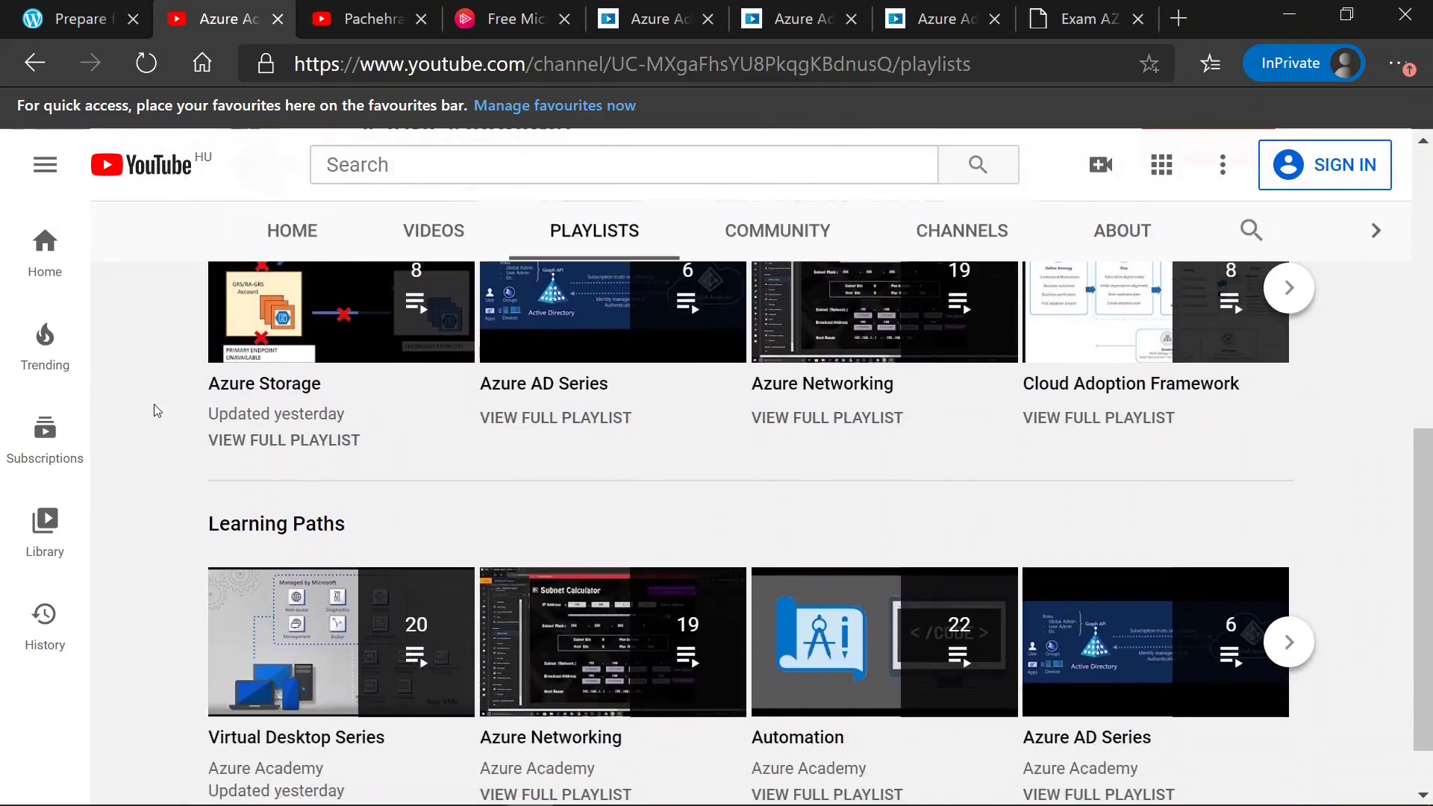
{"action": "scroll", "coordinate": [157, 411], "scroll_direction": "down", "scroll_amount": 2}
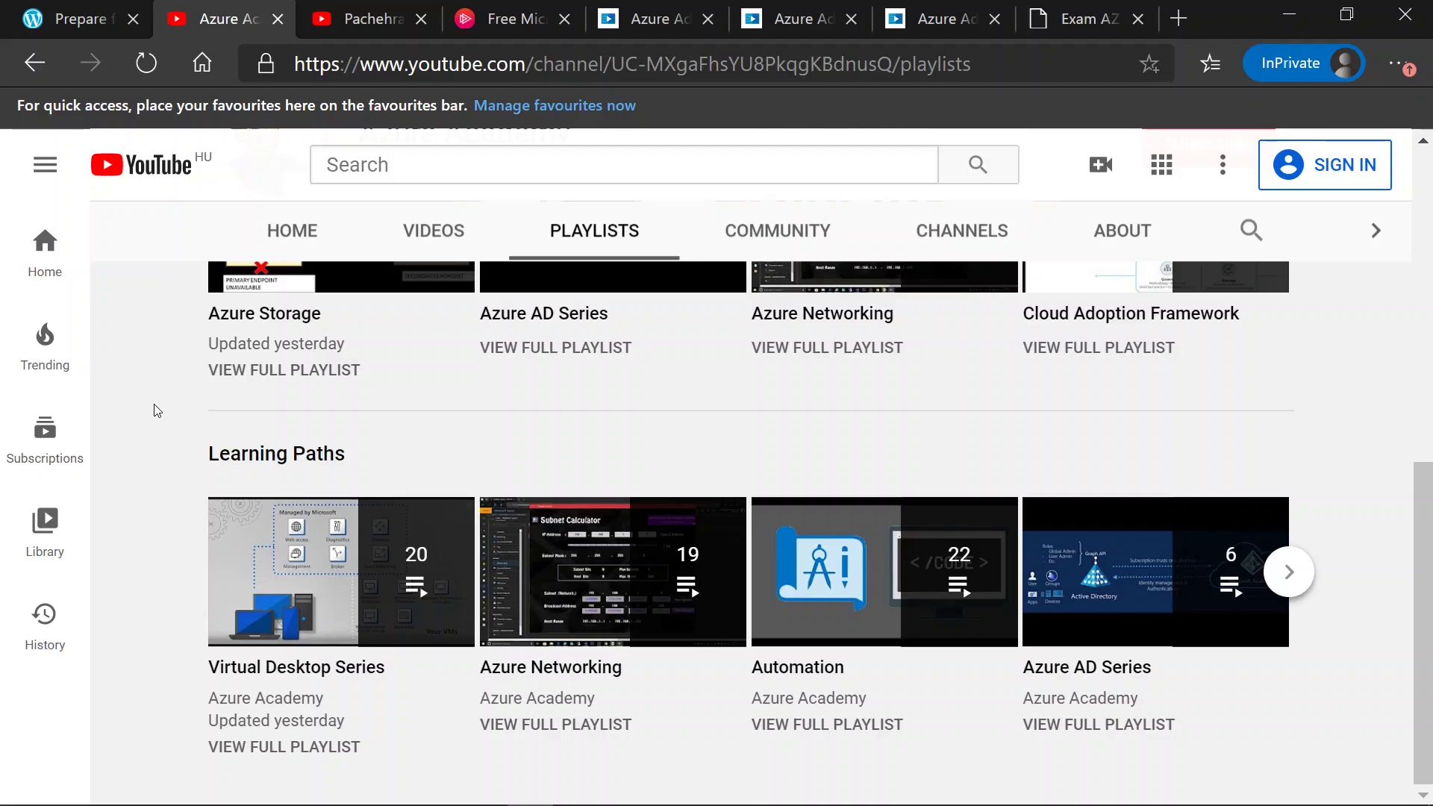
Bring up the Pachehra Talks channel's playlists in YouTube
{"action": "left_click", "coordinate": [361, 18]}
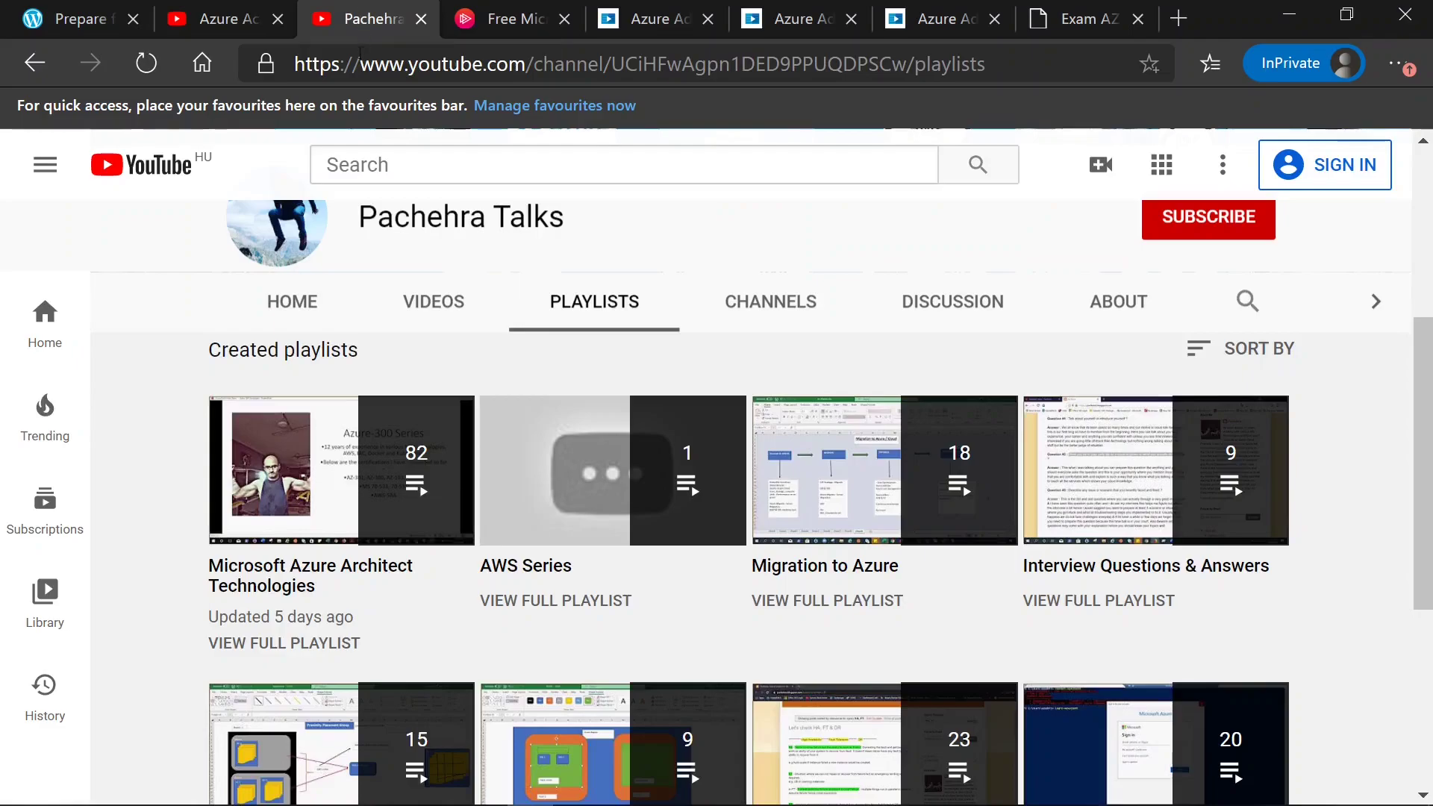
{"action": "scroll", "coordinate": [131, 421], "scroll_direction": "up", "scroll_amount": 3}
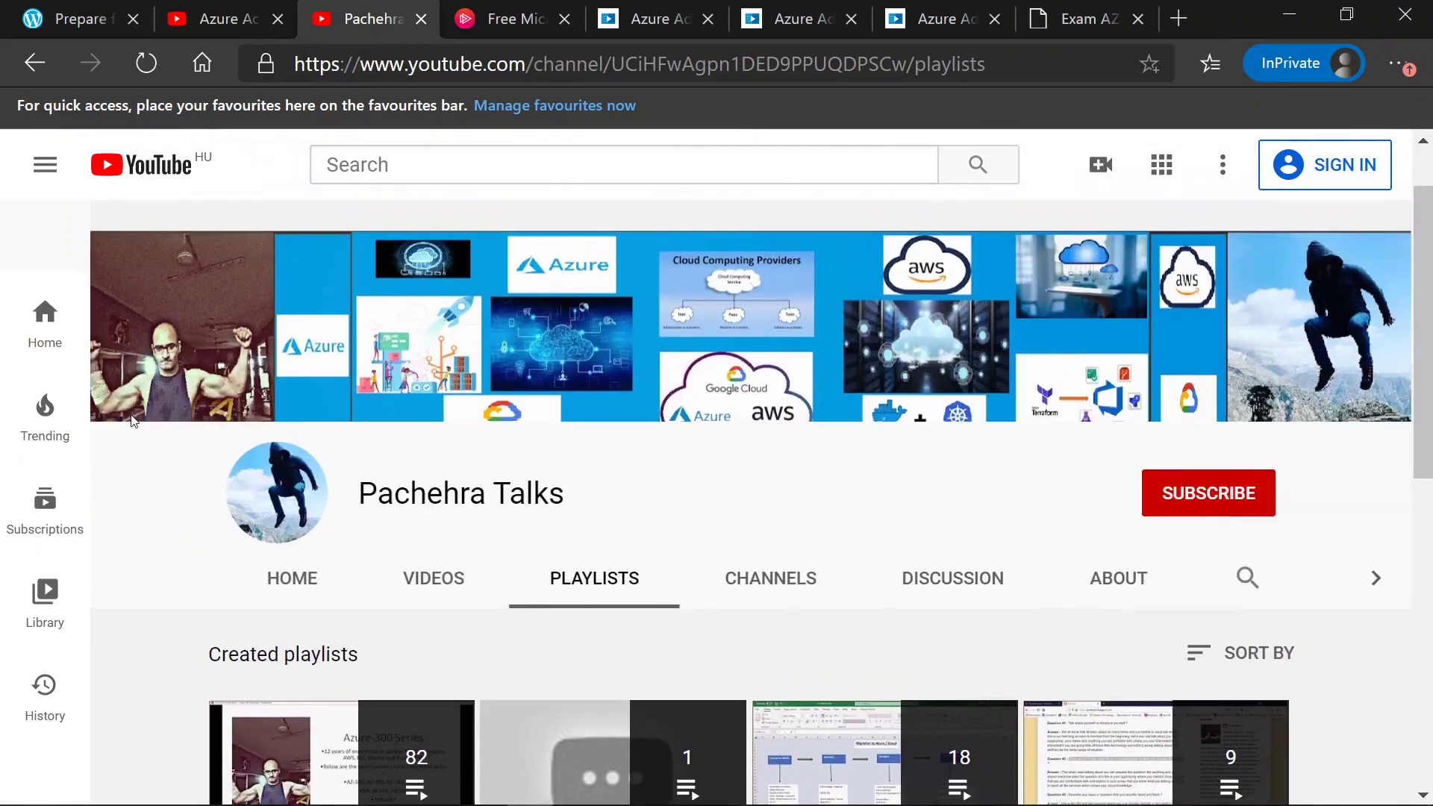
{"action": "scroll", "coordinate": [131, 419], "scroll_direction": "down", "scroll_amount": 2}
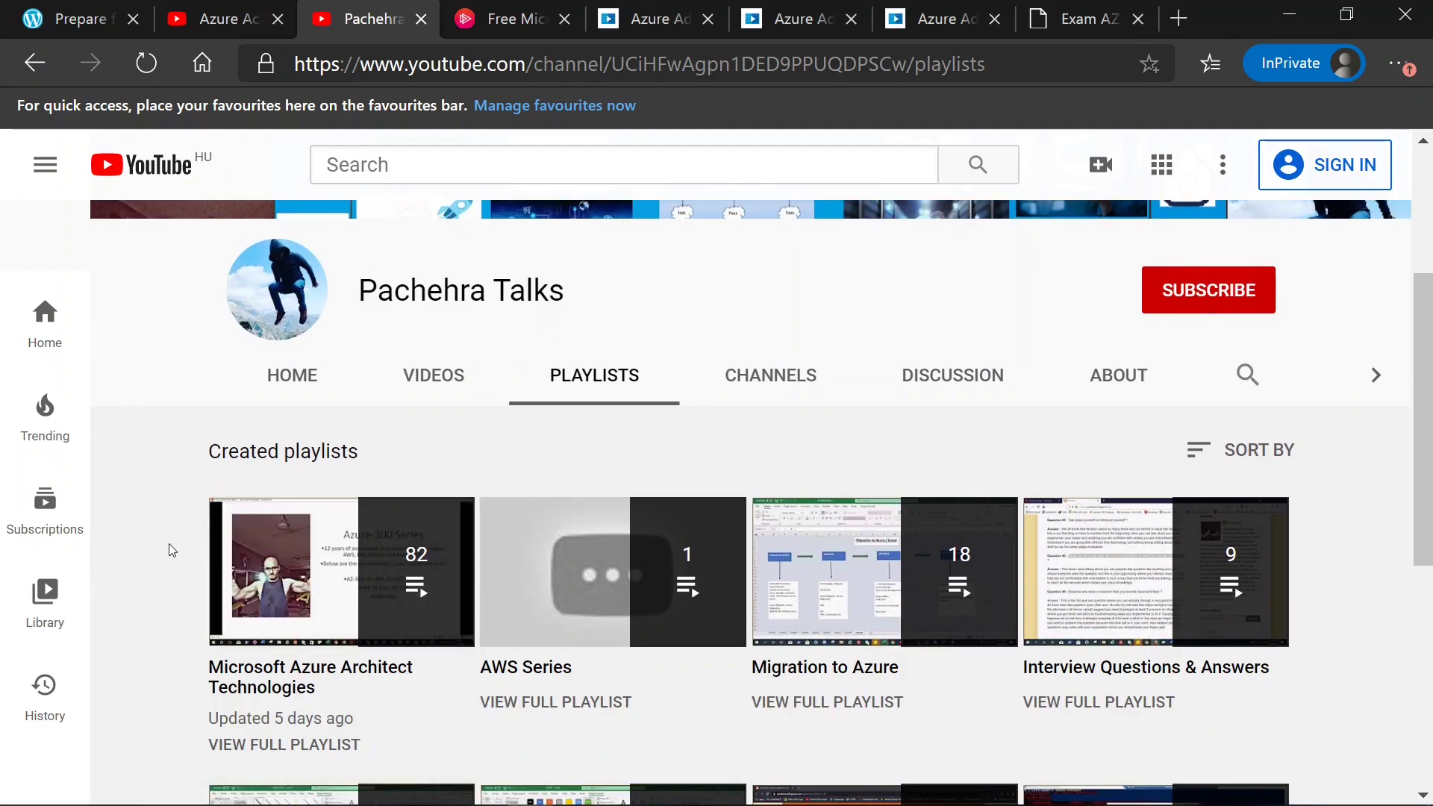
{"action": "scroll", "coordinate": [171, 549], "scroll_direction": "down", "scroll_amount": 1}
{"action": "scroll", "coordinate": [172, 550], "scroll_direction": "up", "scroll_amount": 1}
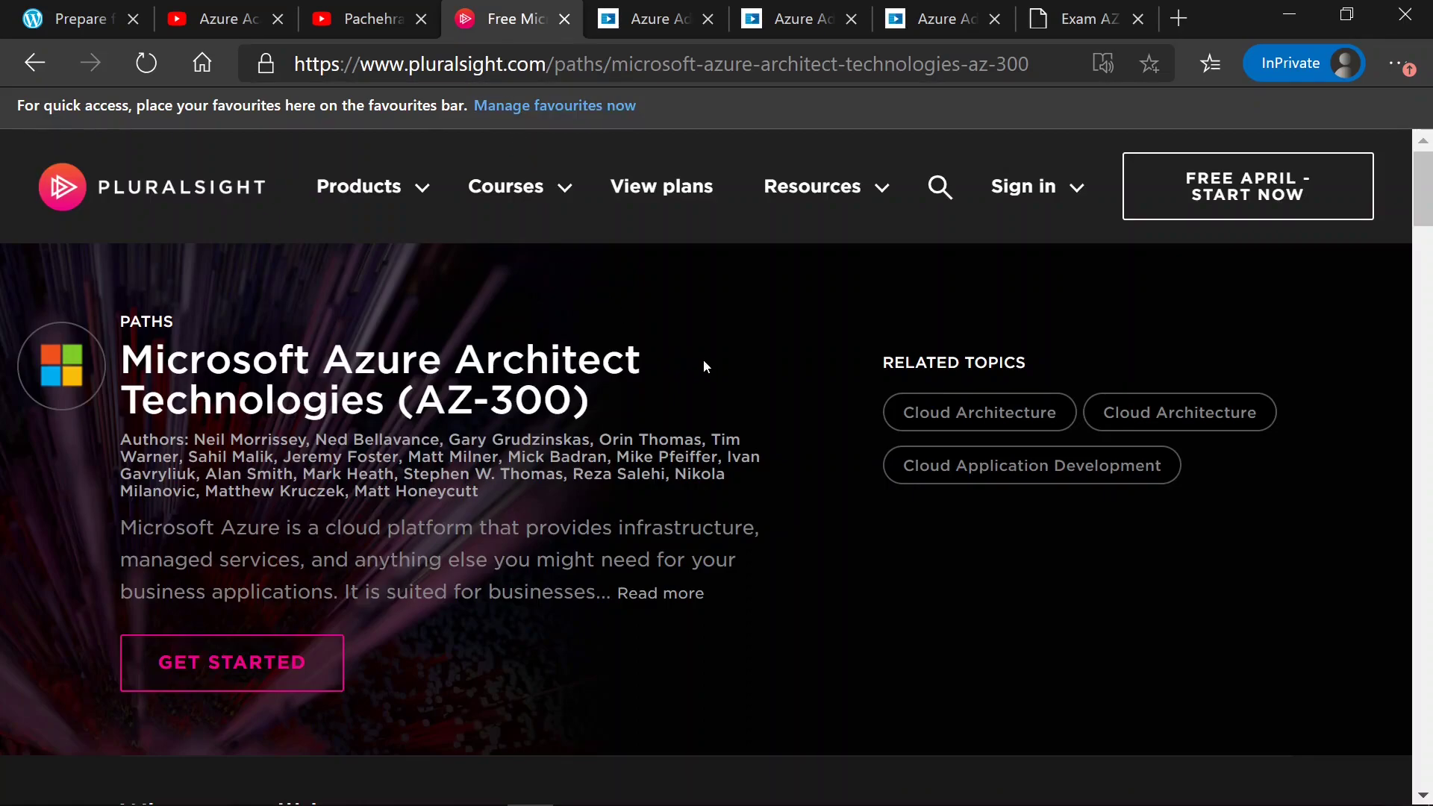
{"action": "scroll", "coordinate": [703, 360], "scroll_direction": "down", "scroll_amount": 3}
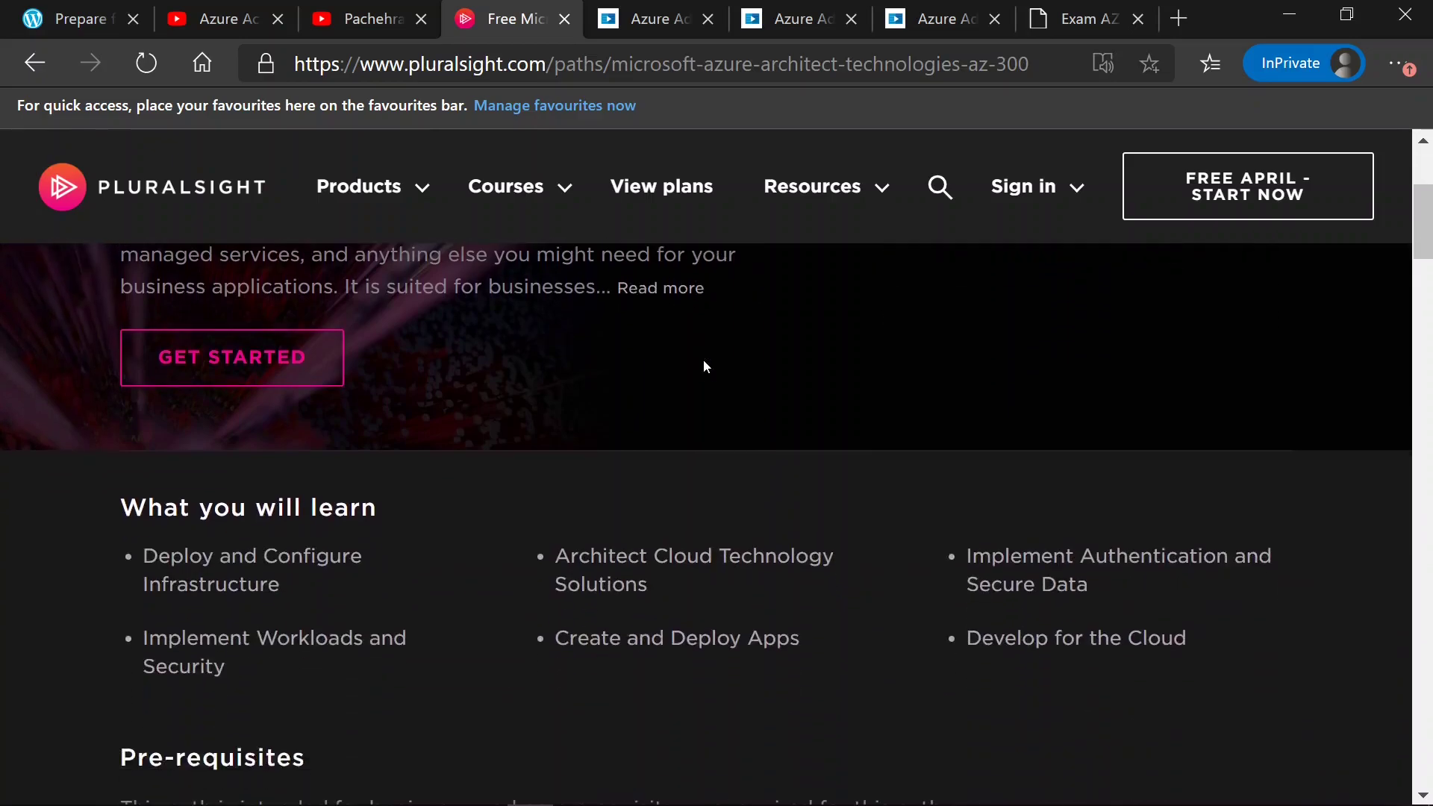
{"action": "scroll", "coordinate": [704, 360], "scroll_direction": "down", "scroll_amount": 3}
{"action": "scroll", "coordinate": [704, 359], "scroll_direction": "down", "scroll_amount": 1}
{"action": "scroll", "coordinate": [704, 360], "scroll_direction": "down", "scroll_amount": 3}
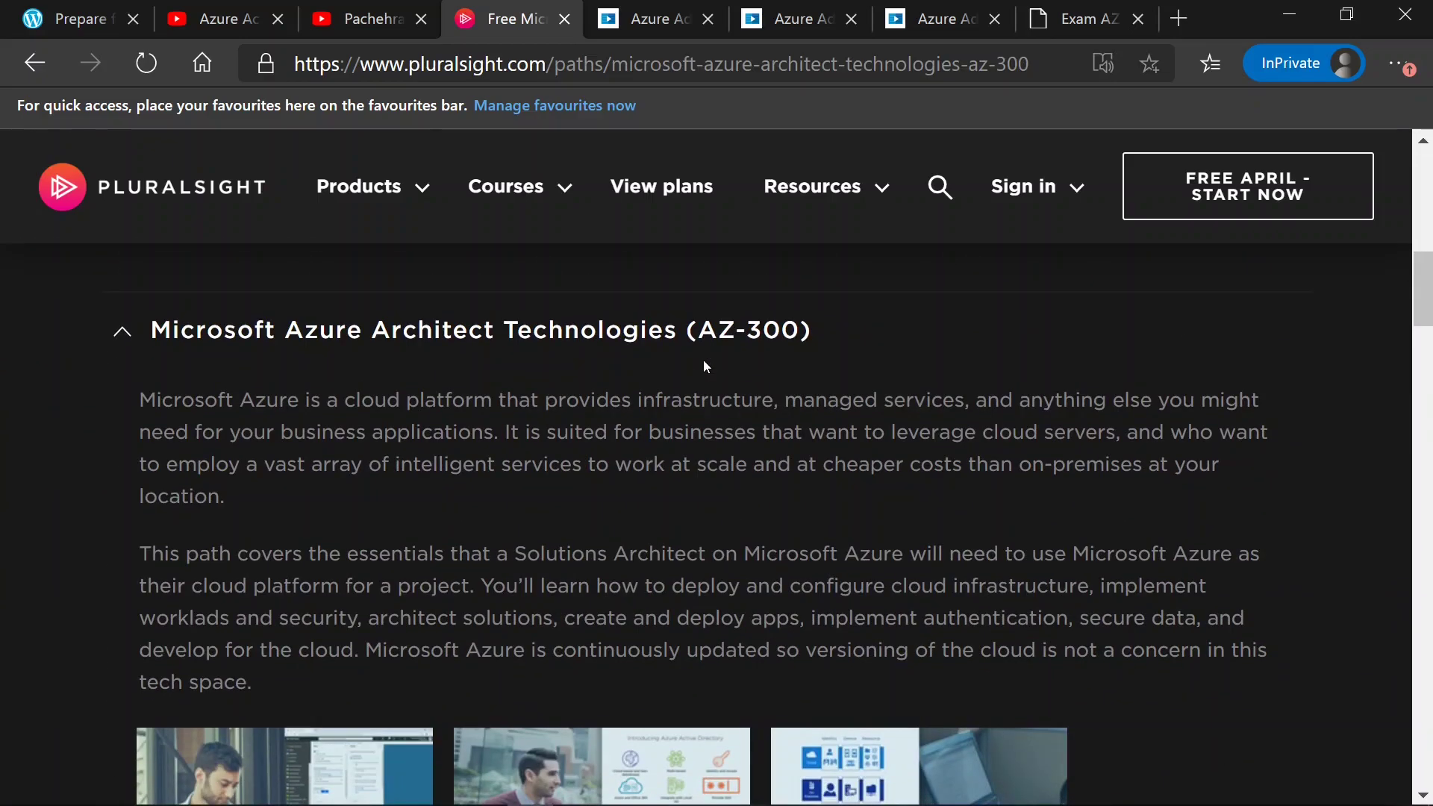
{"action": "scroll", "coordinate": [703, 359], "scroll_direction": "down", "scroll_amount": 1}
{"action": "scroll", "coordinate": [703, 360], "scroll_direction": "down", "scroll_amount": 4}
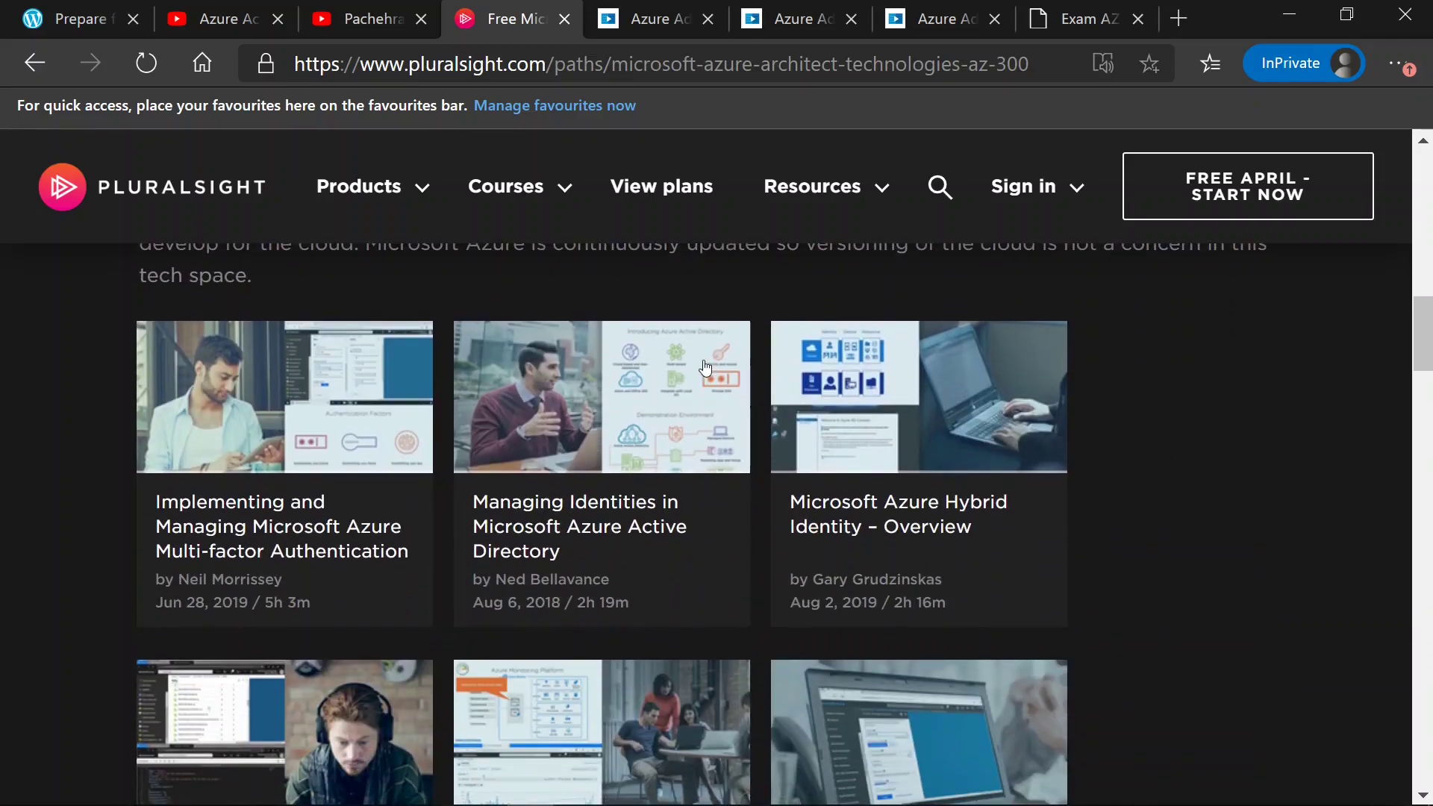
{"action": "scroll", "coordinate": [762, 377], "scroll_direction": "down", "scroll_amount": 2}
{"action": "scroll", "coordinate": [763, 377], "scroll_direction": "down", "scroll_amount": 1}
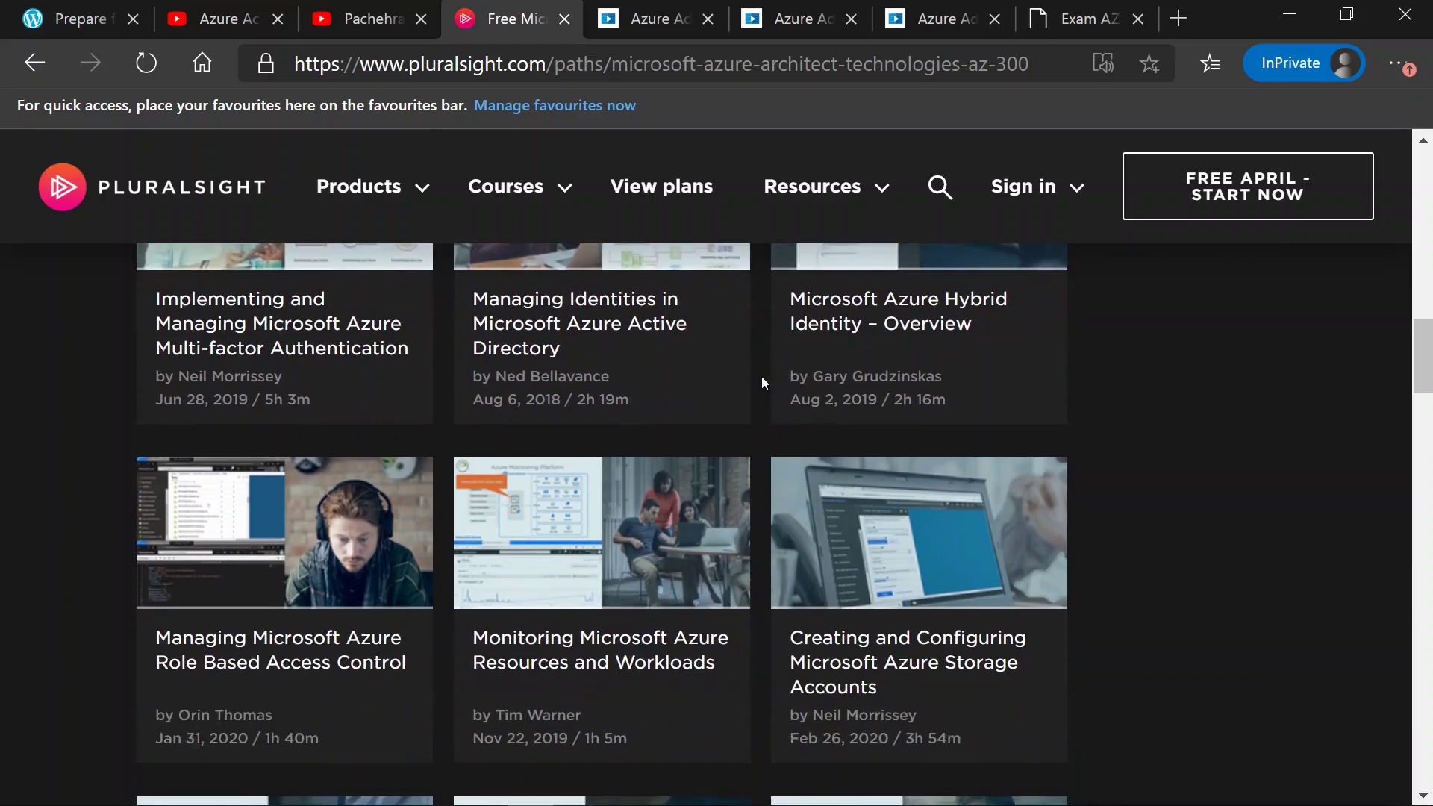
{"action": "scroll", "coordinate": [761, 377], "scroll_direction": "down", "scroll_amount": 2}
{"action": "scroll", "coordinate": [761, 376], "scroll_direction": "down", "scroll_amount": 1}
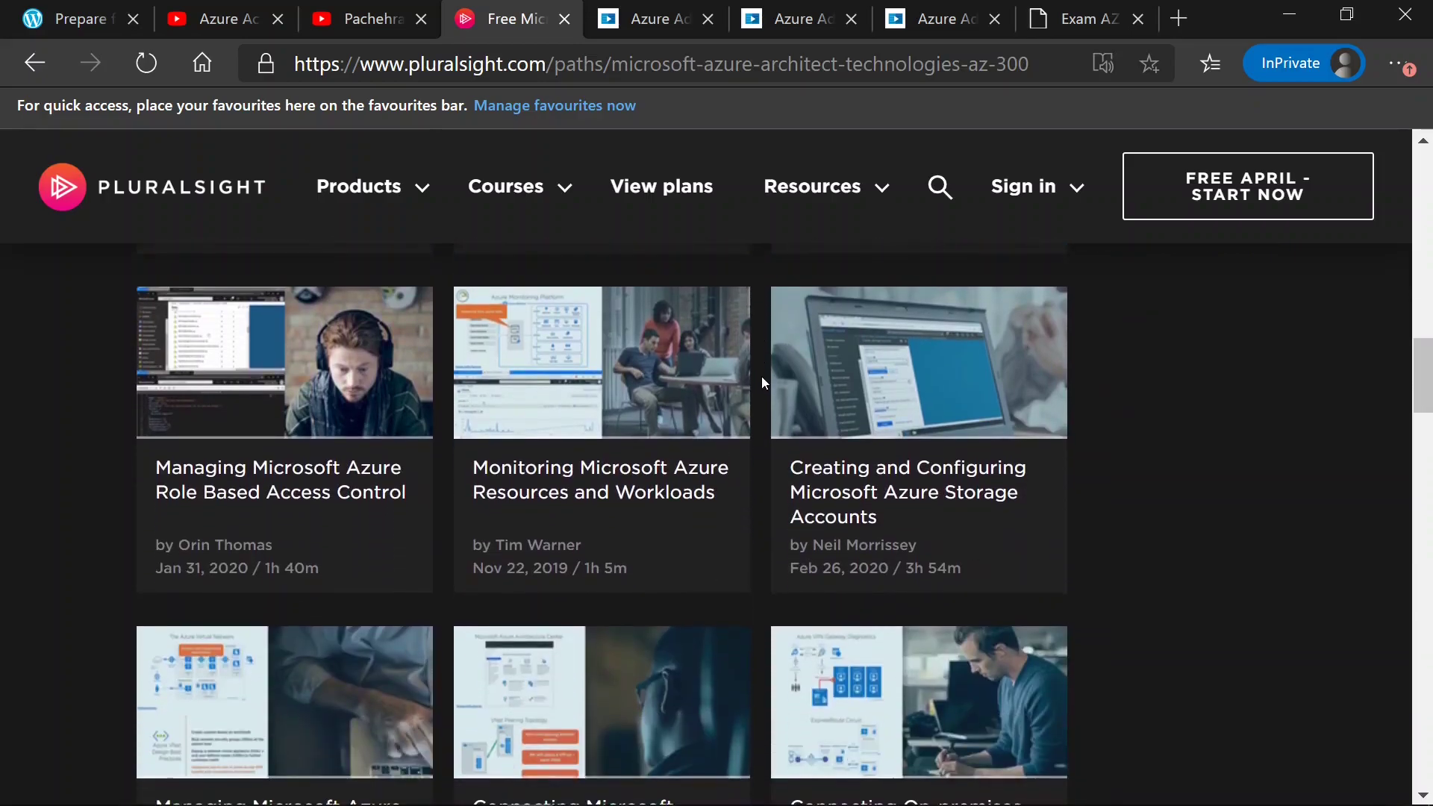
{"action": "scroll", "coordinate": [762, 377], "scroll_direction": "down", "scroll_amount": 2}
{"action": "scroll", "coordinate": [761, 376], "scroll_direction": "down", "scroll_amount": 2}
{"action": "scroll", "coordinate": [762, 377], "scroll_direction": "down", "scroll_amount": 1}
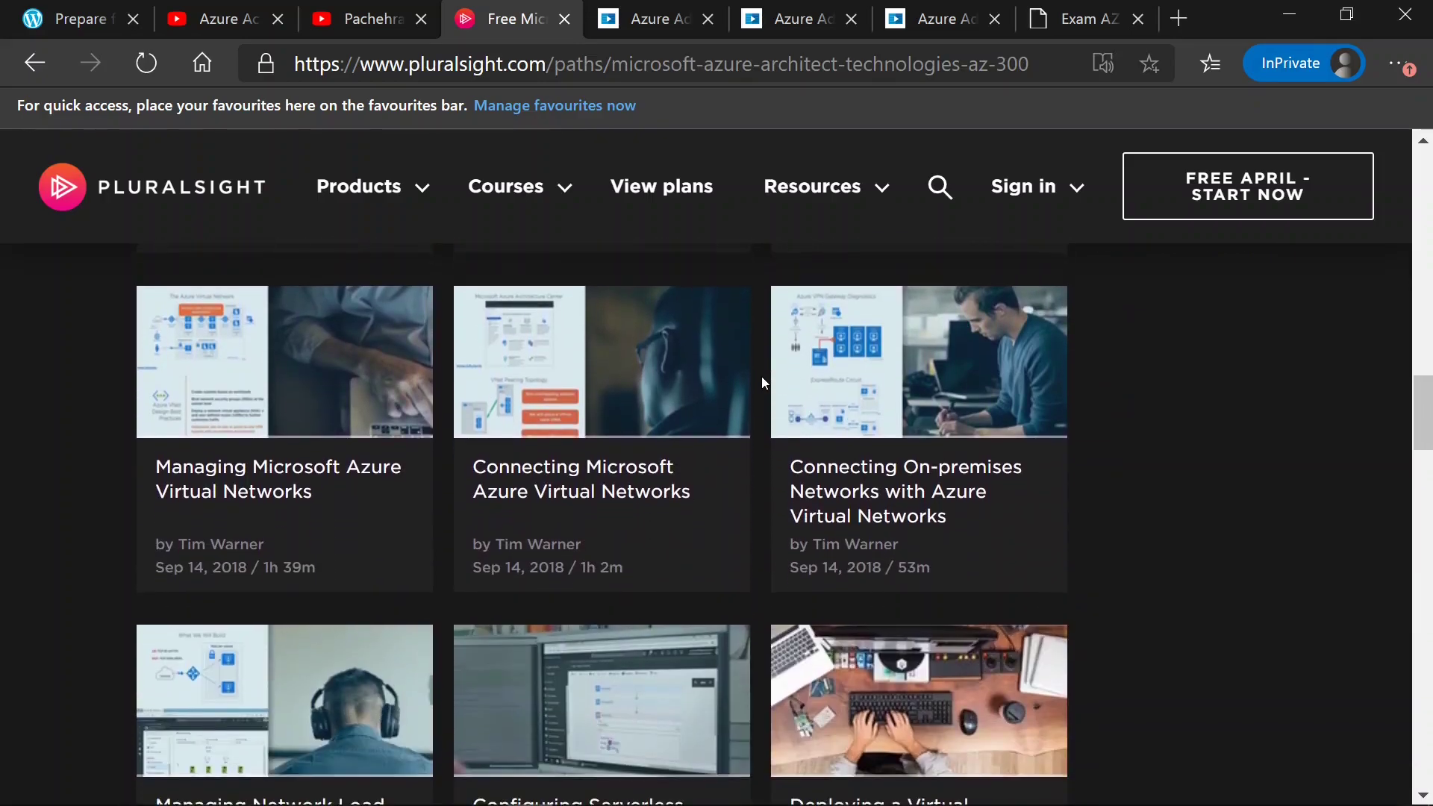
{"action": "scroll", "coordinate": [761, 376], "scroll_direction": "down", "scroll_amount": 1}
{"action": "scroll", "coordinate": [761, 376], "scroll_direction": "down", "scroll_amount": 1}
{"action": "scroll", "coordinate": [762, 376], "scroll_direction": "down", "scroll_amount": 4}
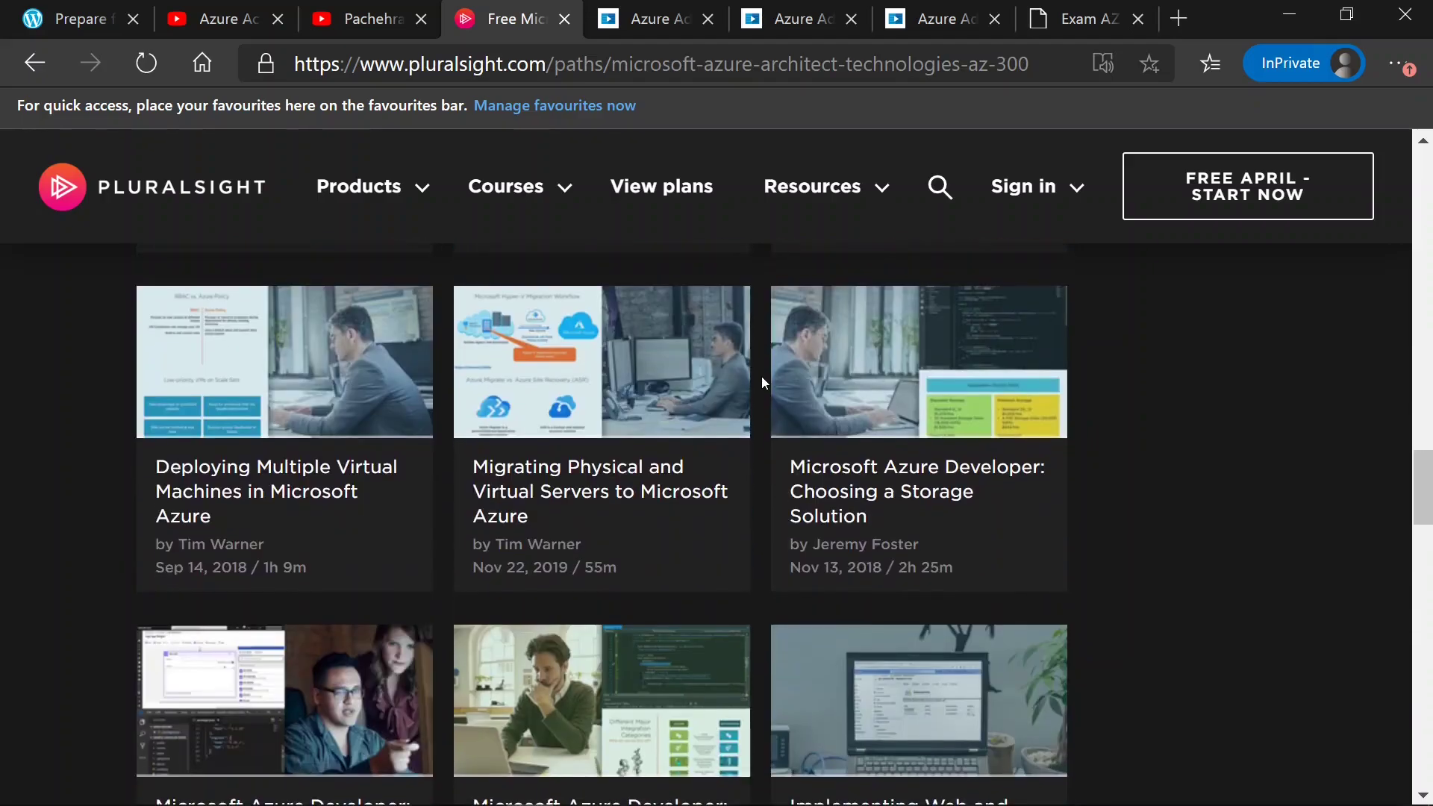
{"action": "scroll", "coordinate": [762, 376], "scroll_direction": "down", "scroll_amount": 1}
{"action": "scroll", "coordinate": [761, 377], "scroll_direction": "down", "scroll_amount": 2}
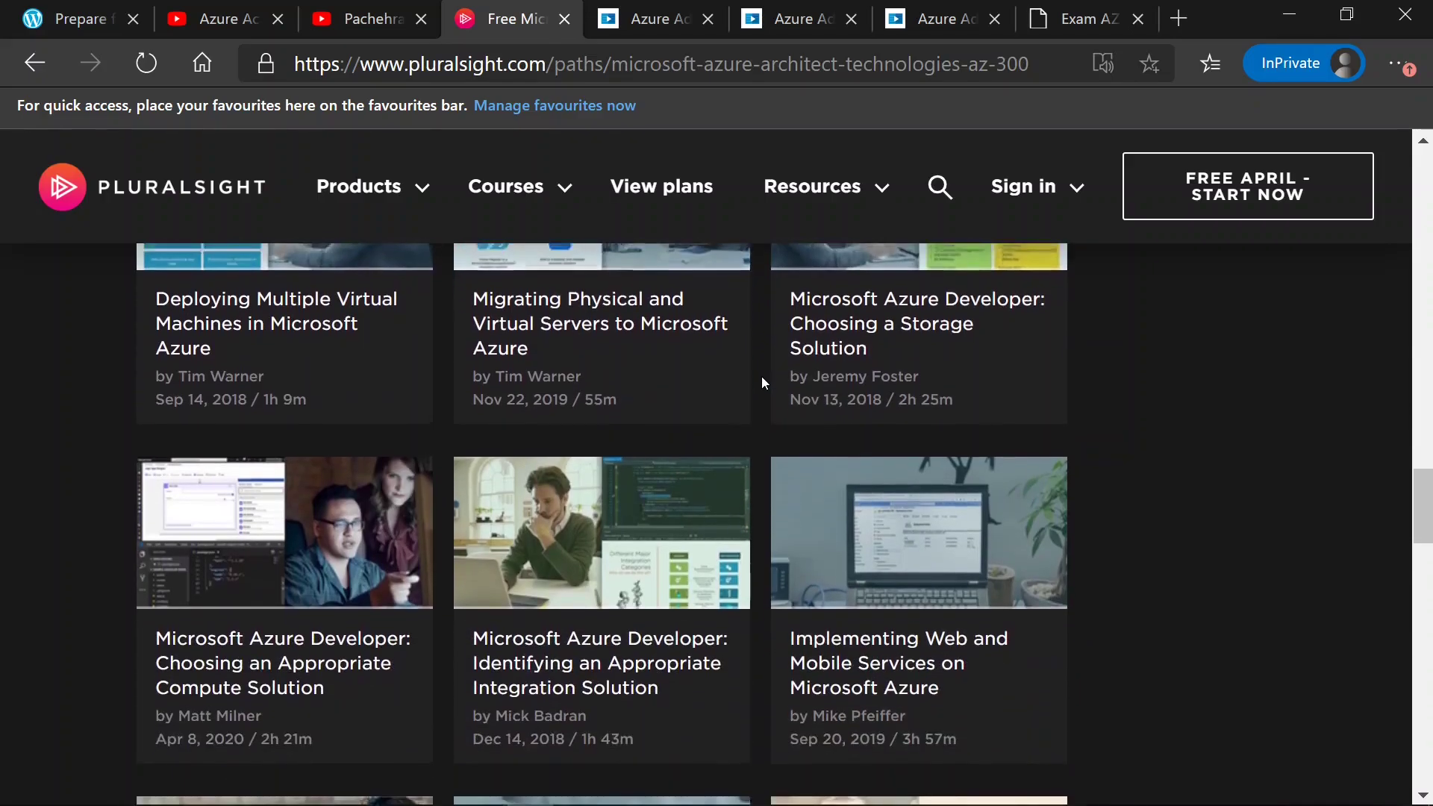
{"action": "scroll", "coordinate": [763, 376], "scroll_direction": "down", "scroll_amount": 1}
{"action": "scroll", "coordinate": [762, 377], "scroll_direction": "down", "scroll_amount": 2}
{"action": "scroll", "coordinate": [762, 376], "scroll_direction": "down", "scroll_amount": 1}
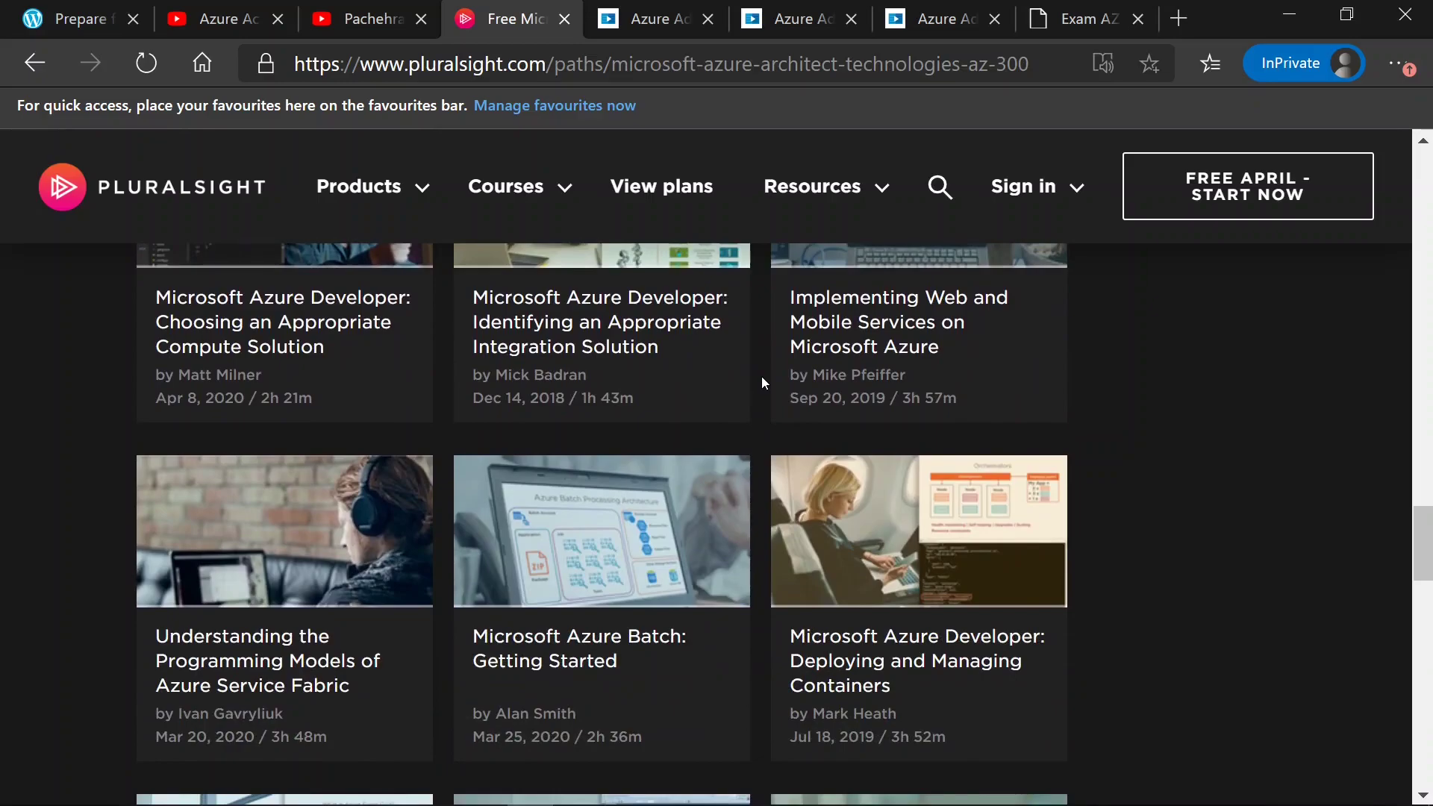
{"action": "scroll", "coordinate": [762, 376], "scroll_direction": "down", "scroll_amount": 3}
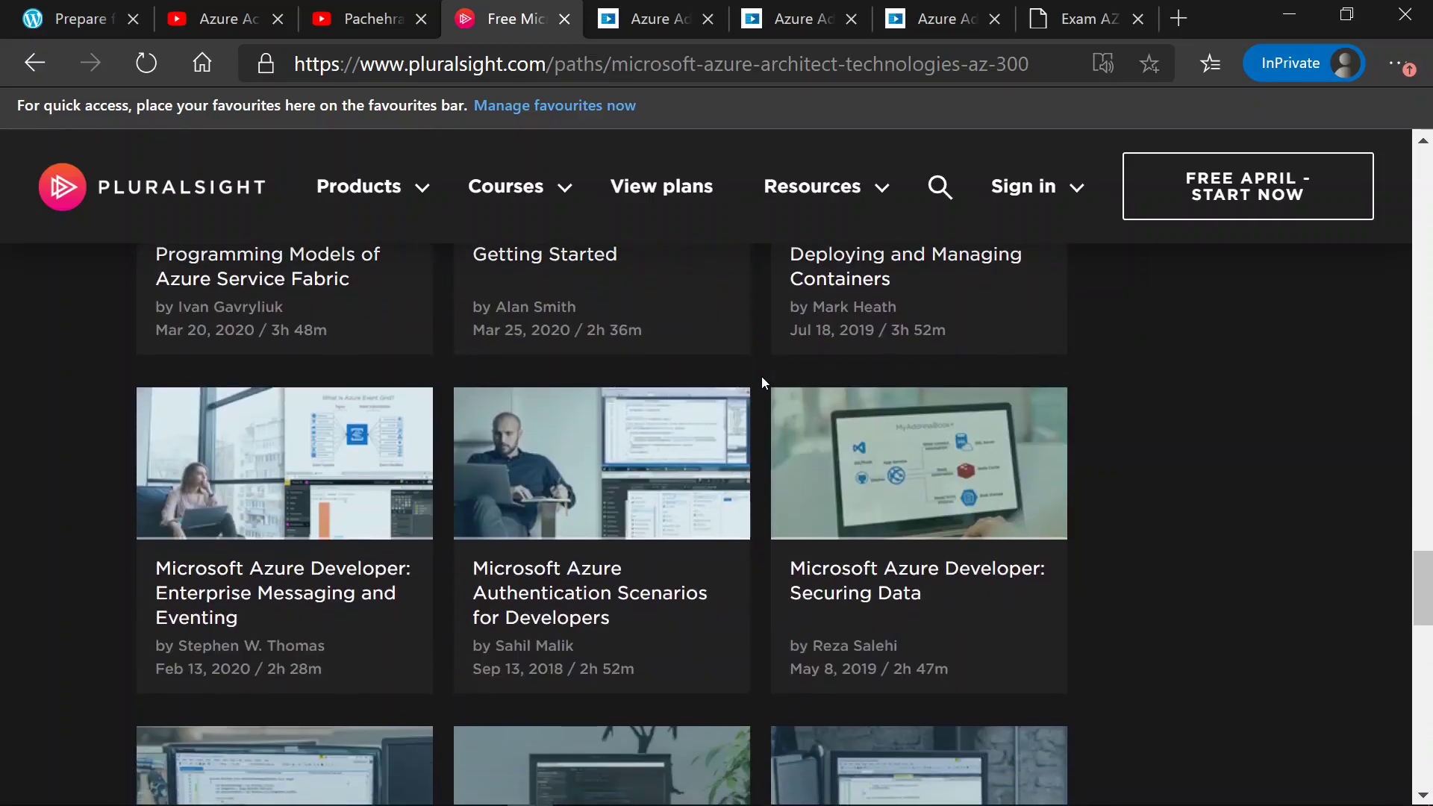
{"action": "scroll", "coordinate": [762, 377], "scroll_direction": "down", "scroll_amount": 2}
{"action": "scroll", "coordinate": [762, 376], "scroll_direction": "down", "scroll_amount": 2}
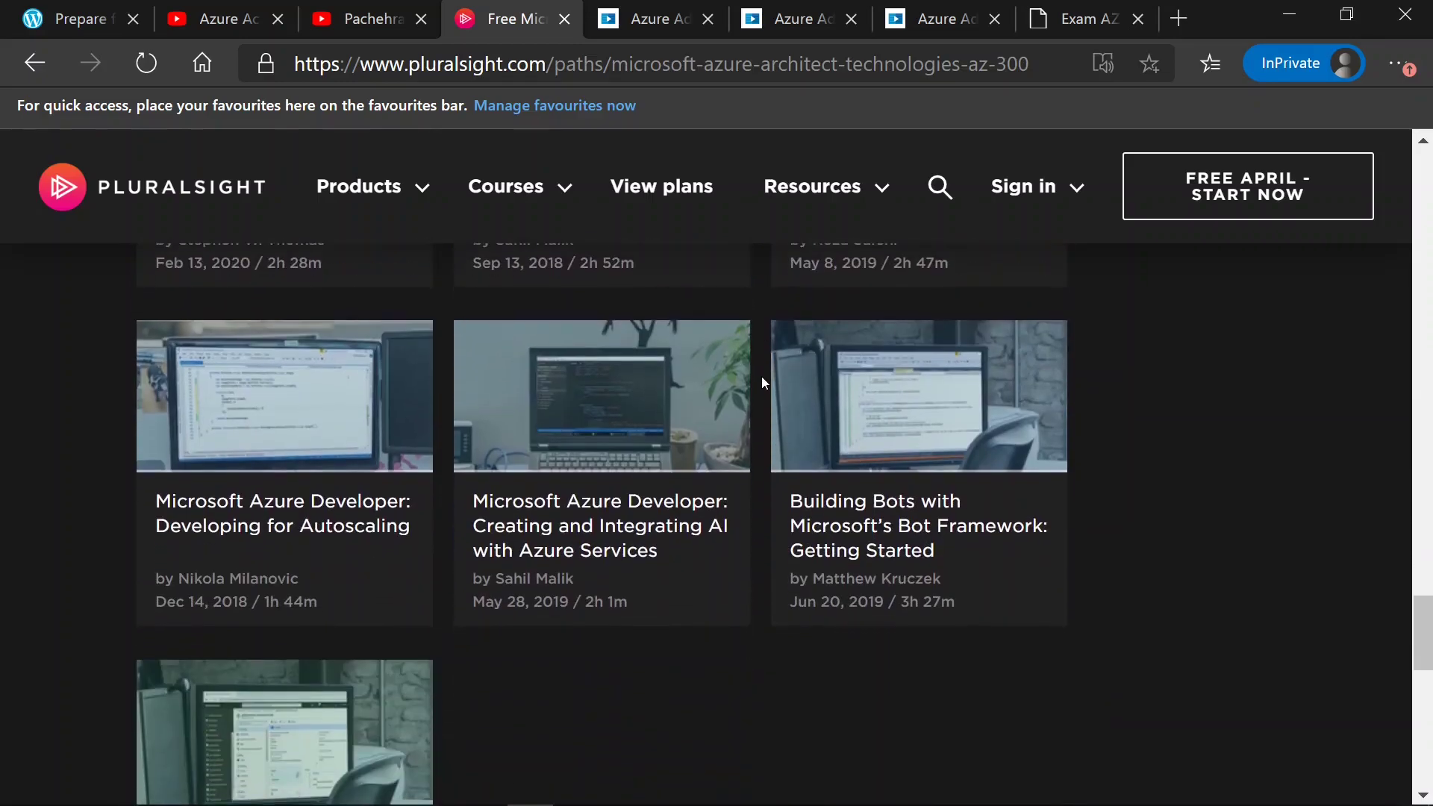
{"action": "scroll", "coordinate": [762, 377], "scroll_direction": "down", "scroll_amount": 2}
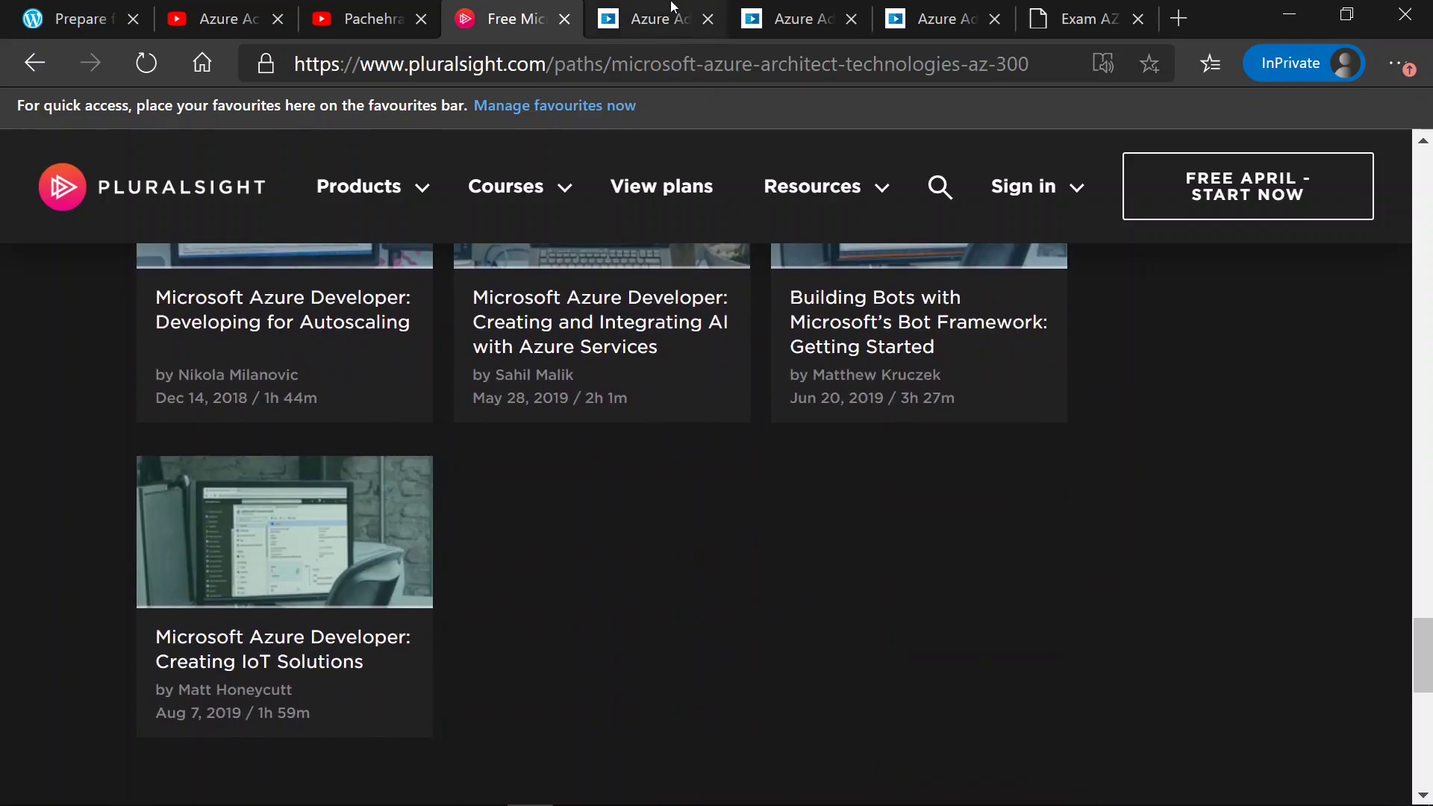
View the App Service course details, then the Implement and Manage Storage course by Sharon Bennett
{"action": "left_click", "coordinate": [655, 19]}
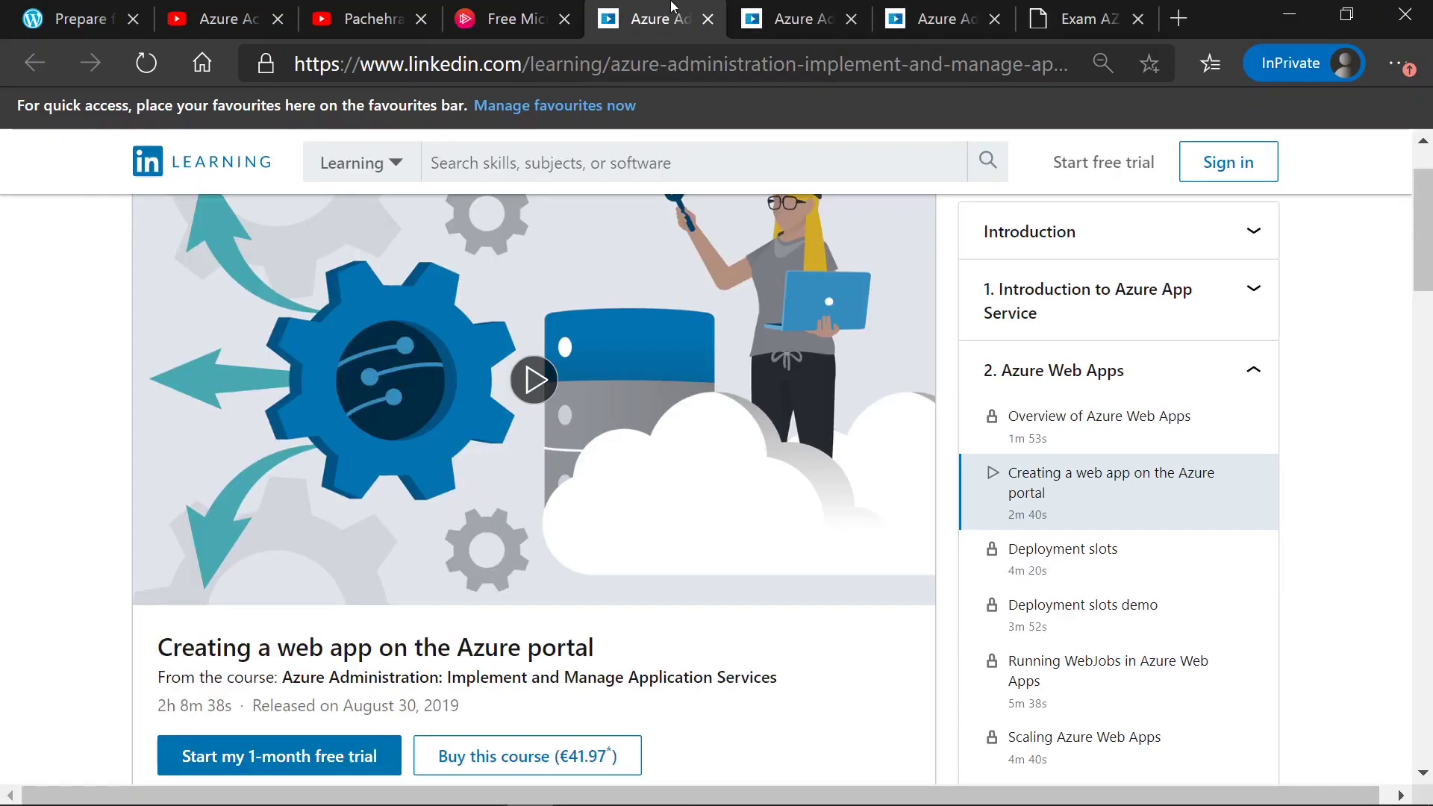
{"action": "scroll", "coordinate": [533, 332], "scroll_direction": "down", "scroll_amount": 3}
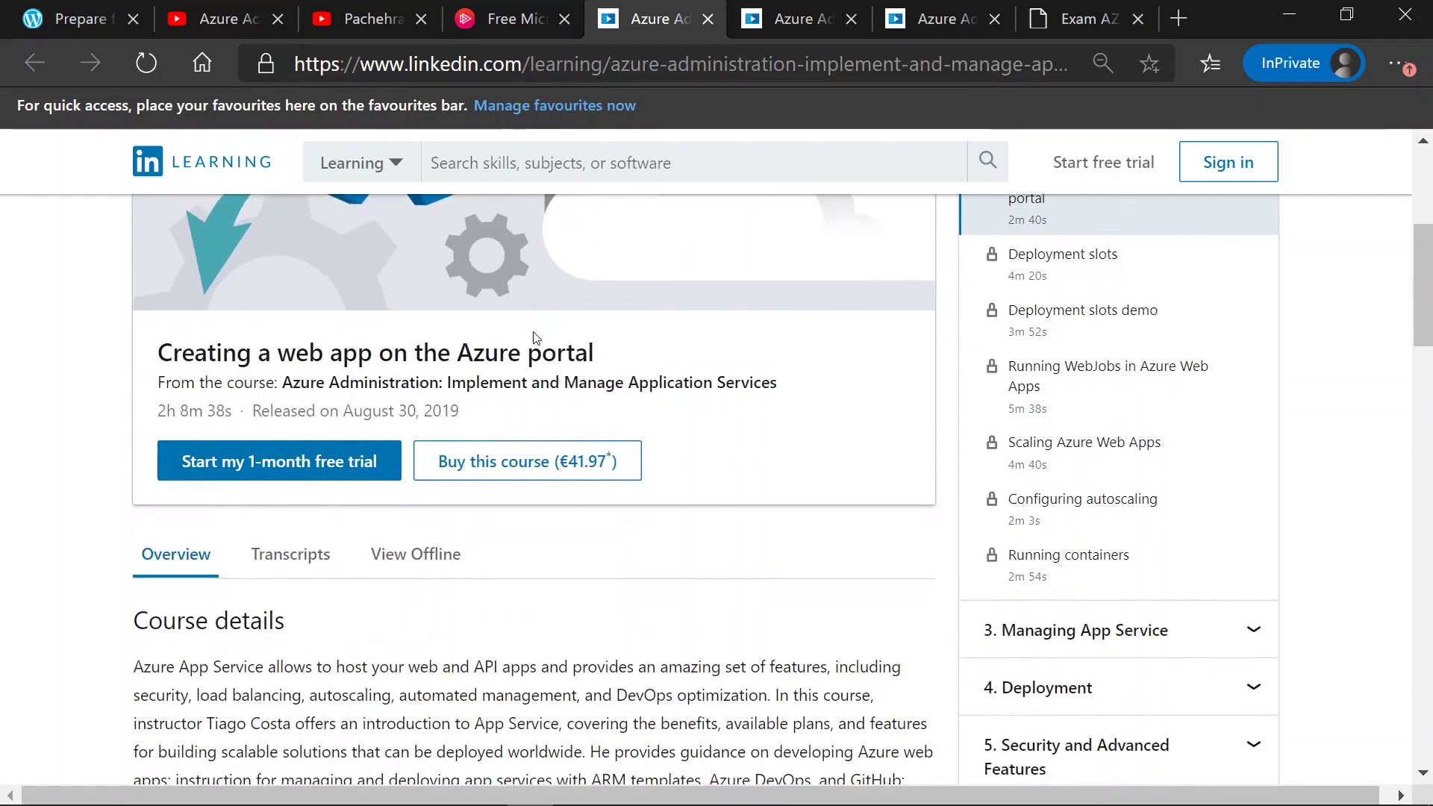
{"action": "scroll", "coordinate": [533, 336], "scroll_direction": "down", "scroll_amount": 2}
{"action": "scroll", "coordinate": [534, 337], "scroll_direction": "down", "scroll_amount": 2}
{"action": "scroll", "coordinate": [533, 336], "scroll_direction": "down", "scroll_amount": 2}
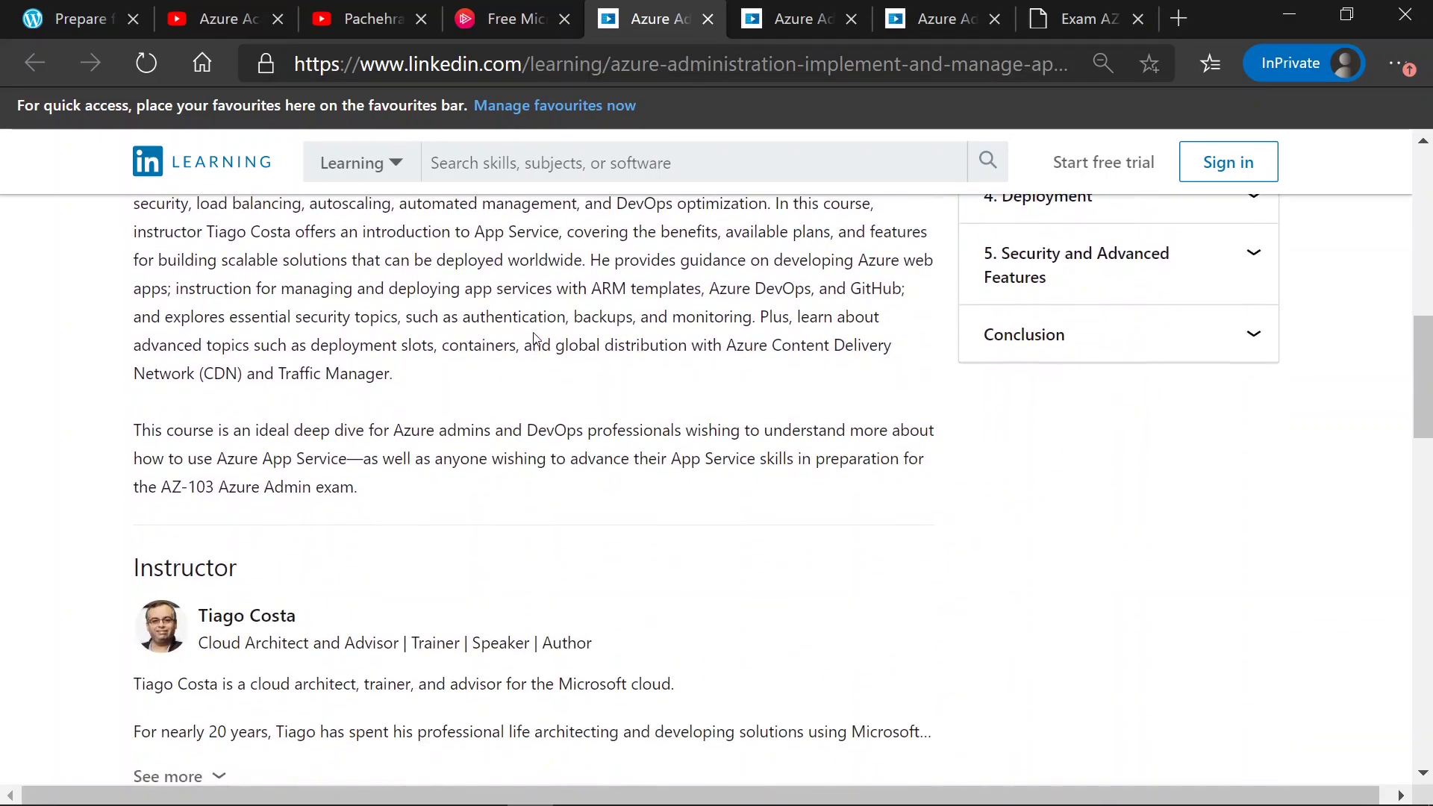
{"action": "scroll", "coordinate": [535, 332], "scroll_direction": "up", "scroll_amount": 1}
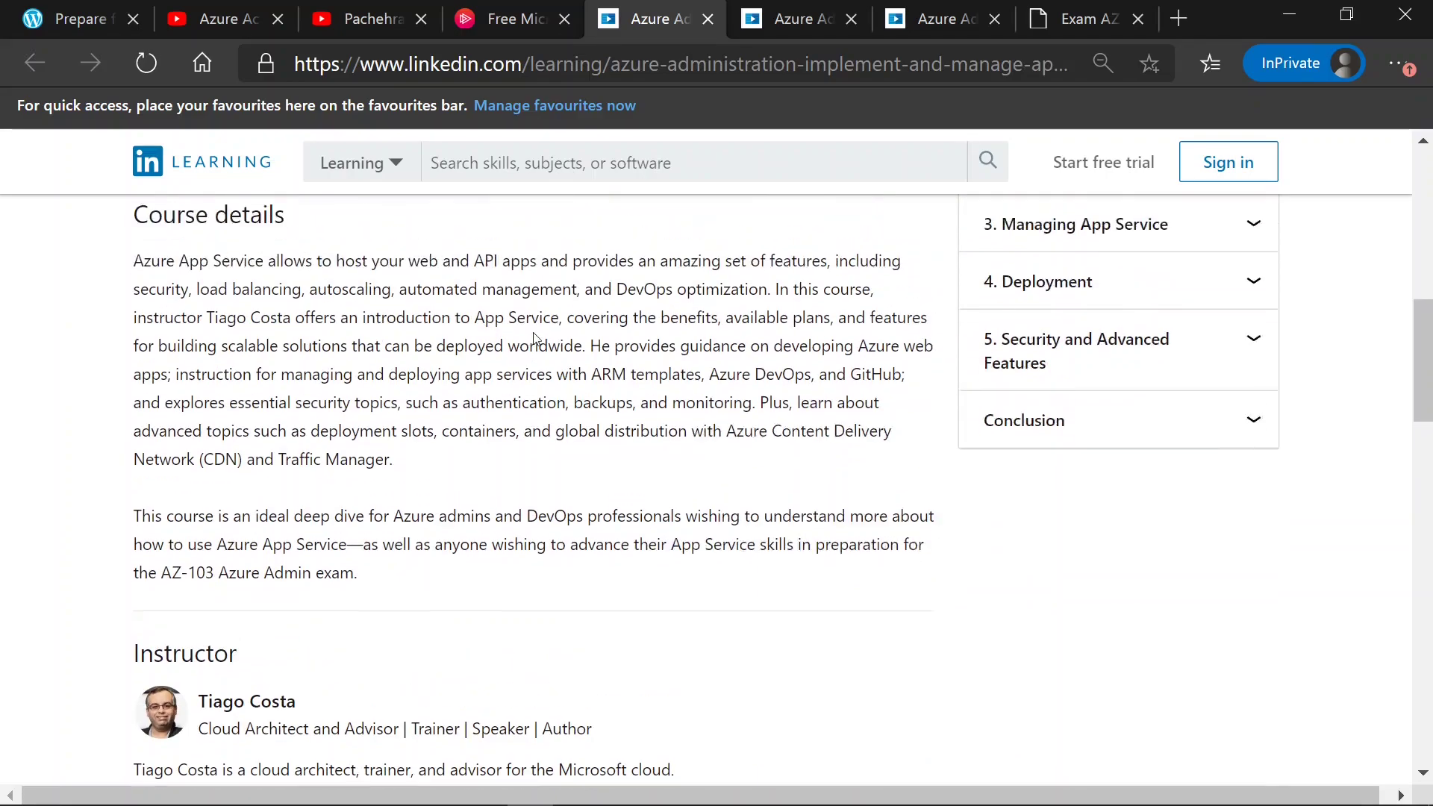
{"action": "left_click", "coordinate": [784, 20]}
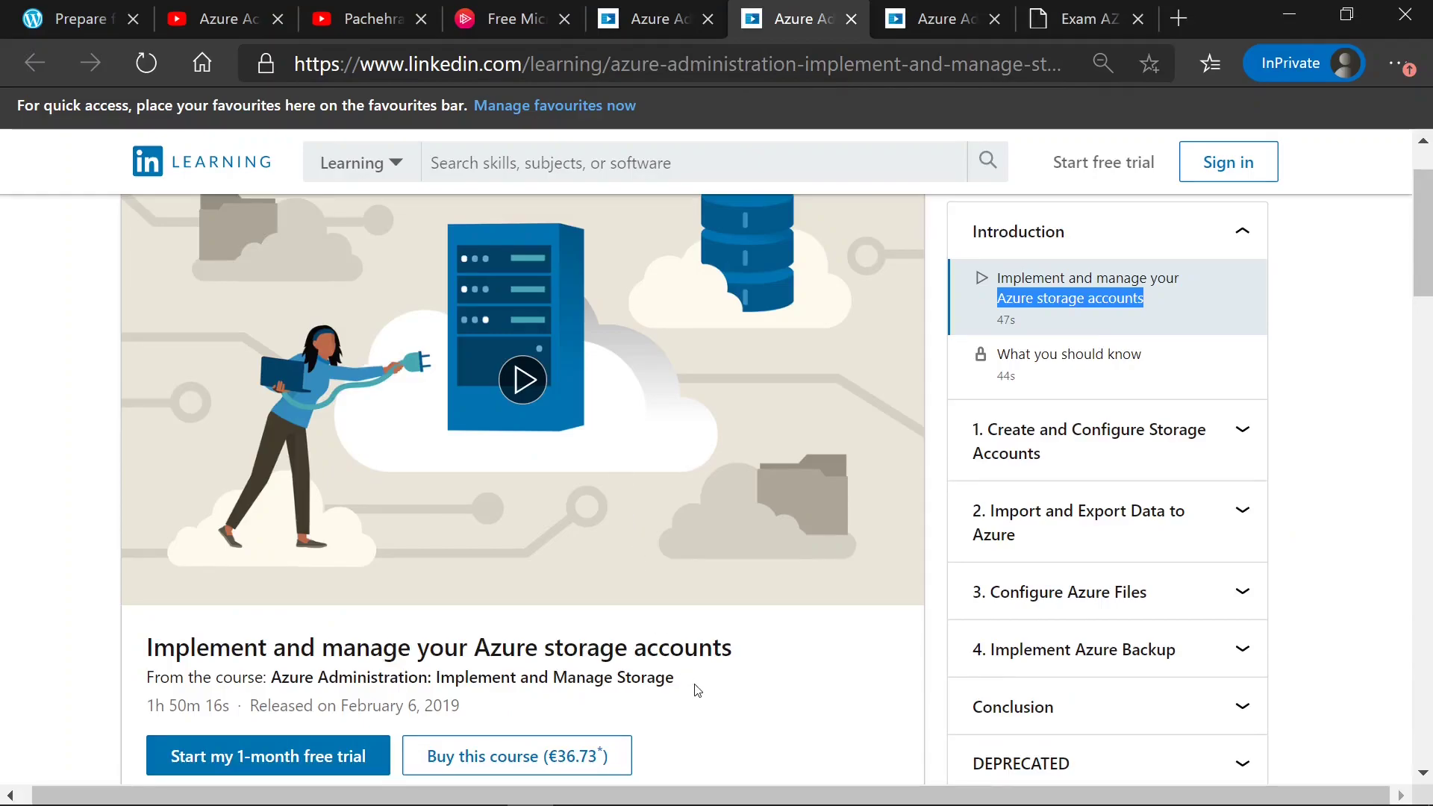
{"action": "scroll", "coordinate": [695, 689], "scroll_direction": "down", "scroll_amount": 5}
{"action": "scroll", "coordinate": [695, 689], "scroll_direction": "down", "scroll_amount": 3}
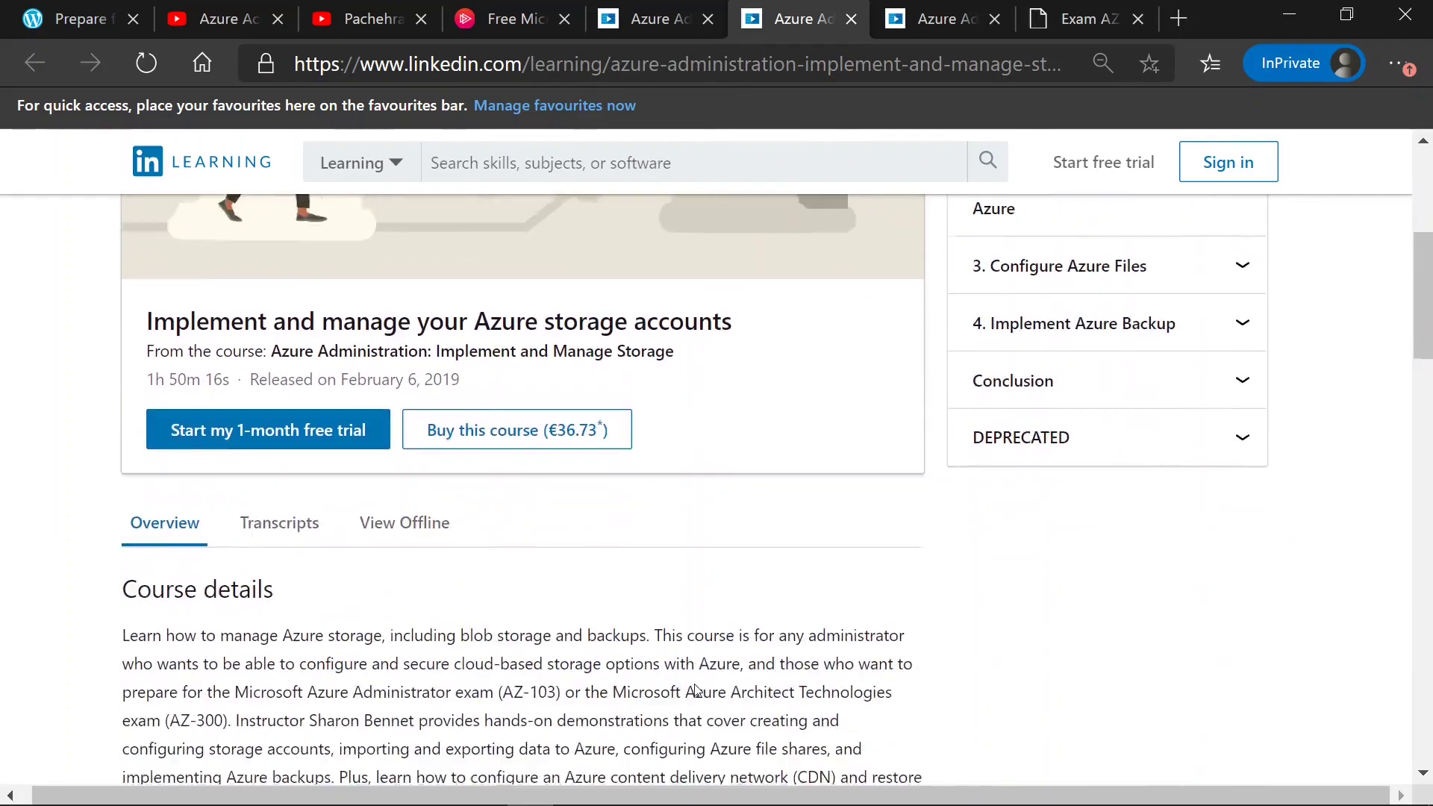
{"action": "scroll", "coordinate": [695, 688], "scroll_direction": "down", "scroll_amount": 2}
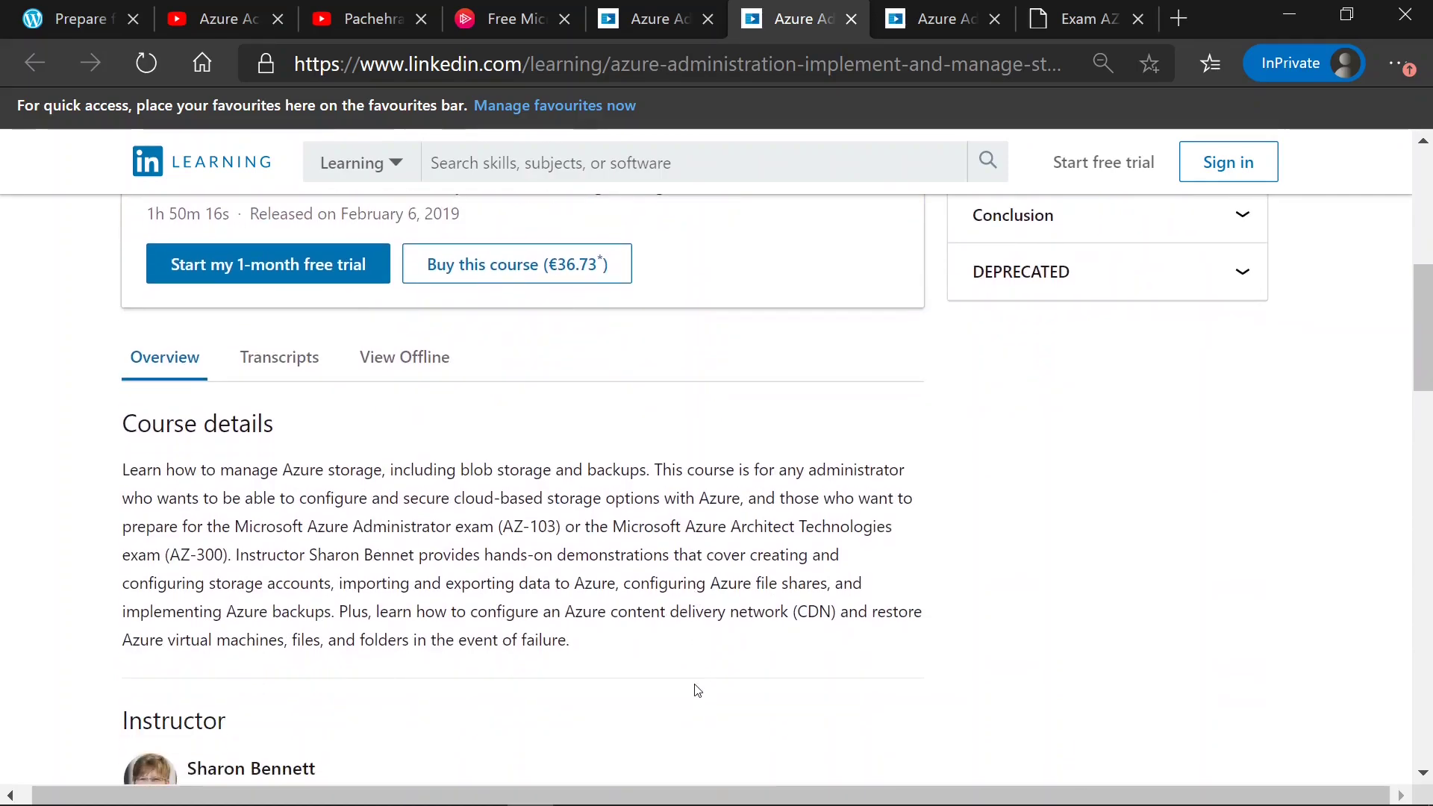
{"action": "scroll", "coordinate": [695, 689], "scroll_direction": "down", "scroll_amount": 2}
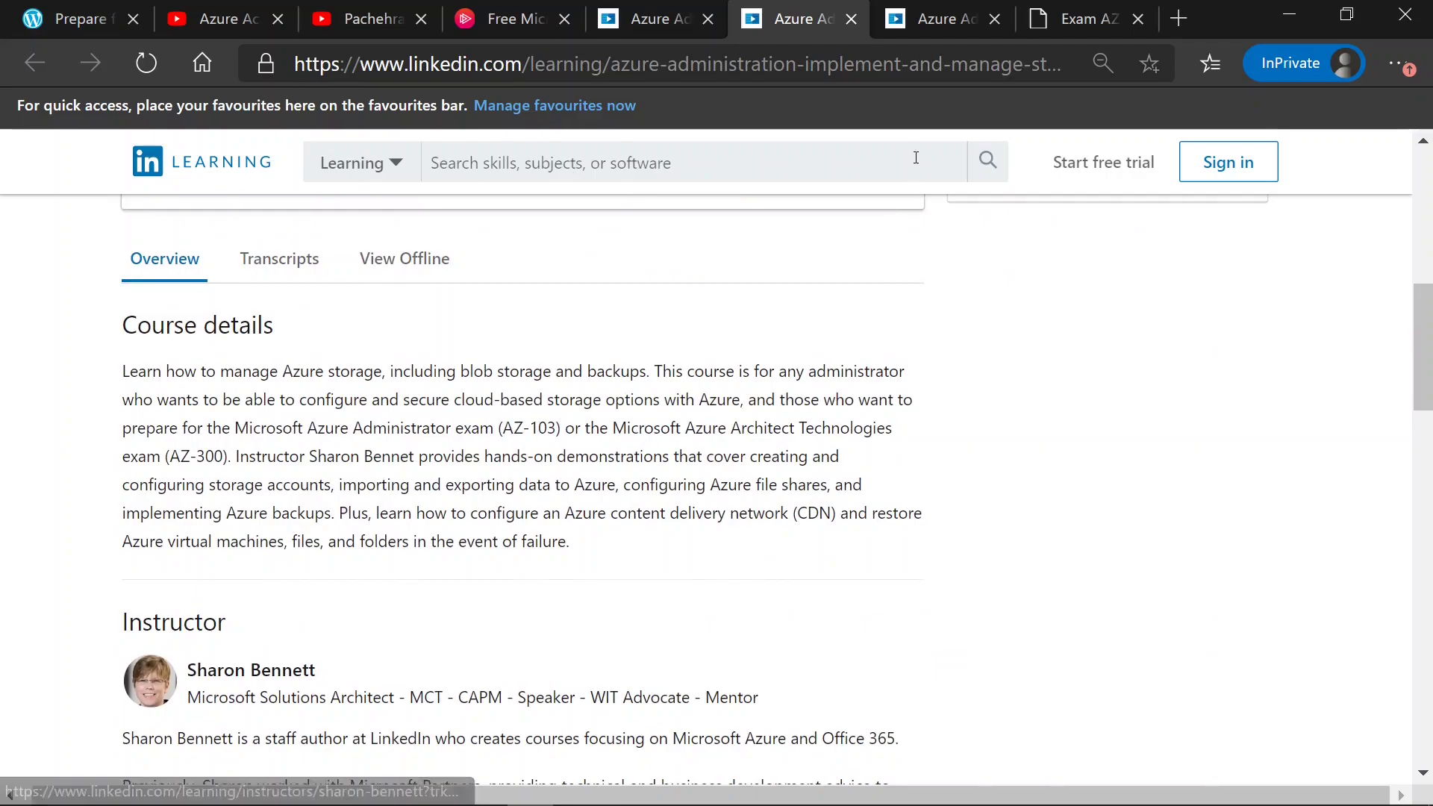
Bring up the Azure Administration: Deploy and Manage Virtual Machines course and its contents list
{"action": "left_click", "coordinate": [936, 19]}
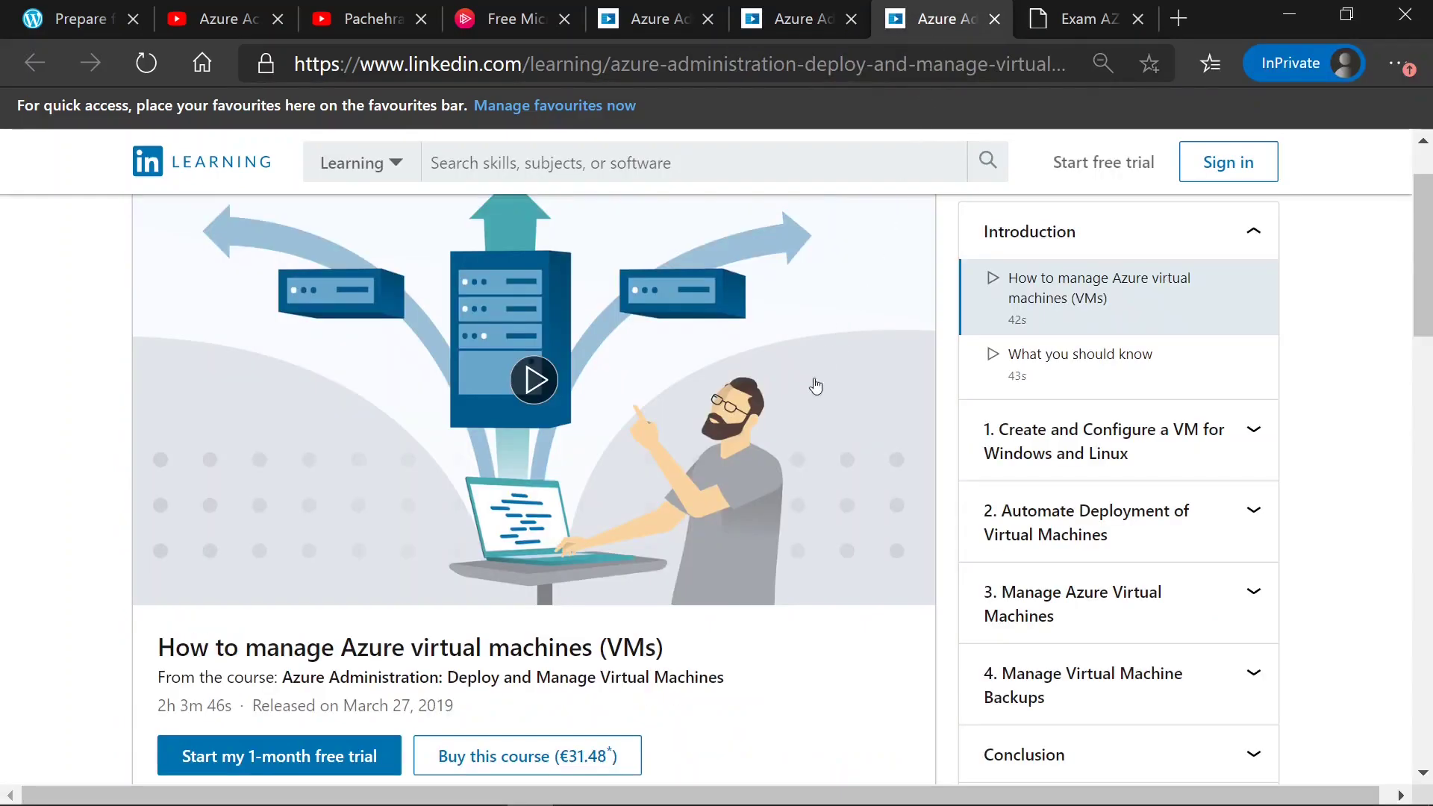
{"action": "scroll", "coordinate": [799, 453], "scroll_direction": "down", "scroll_amount": 1}
{"action": "scroll", "coordinate": [799, 453], "scroll_direction": "down", "scroll_amount": 1}
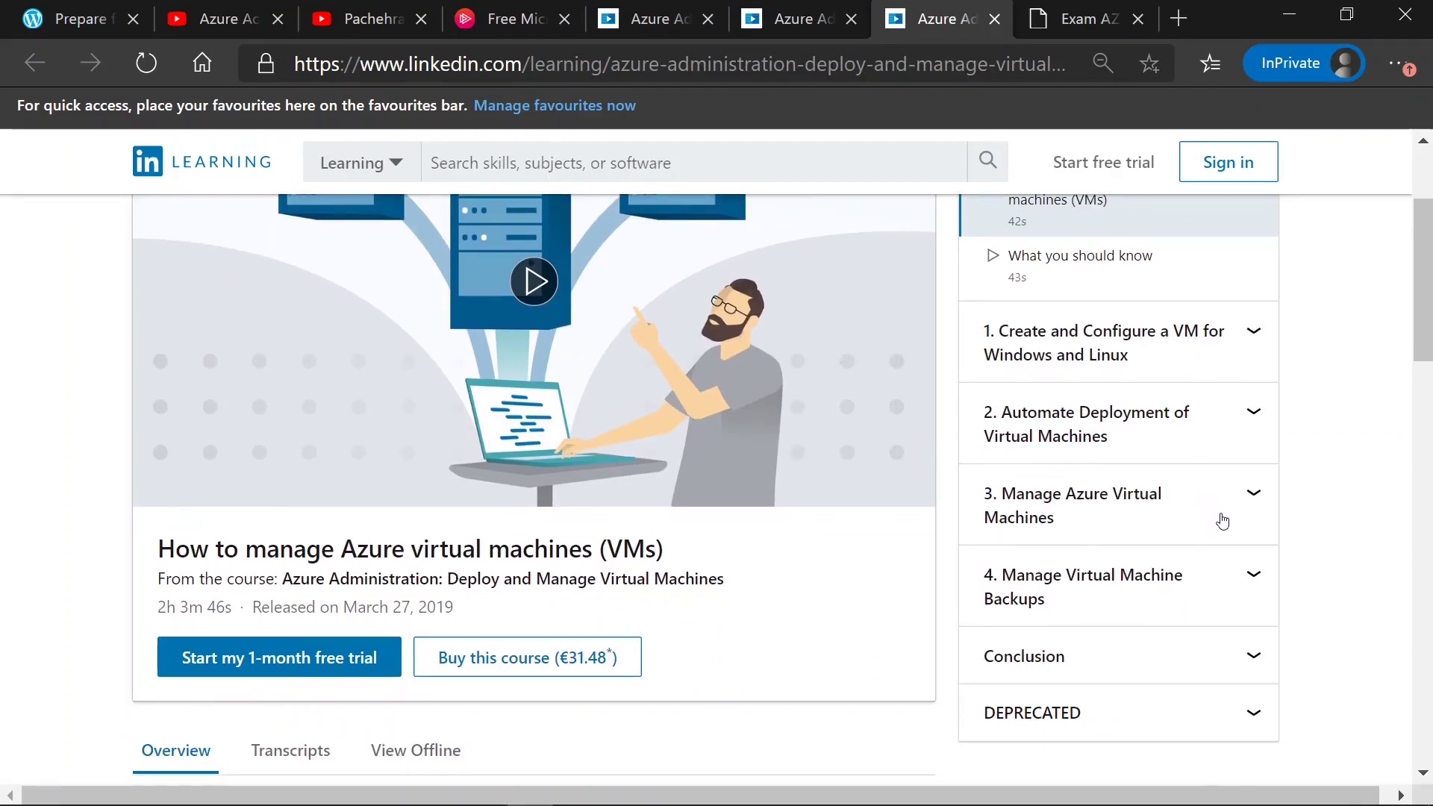
{"action": "scroll", "coordinate": [1226, 524], "scroll_direction": "up", "scroll_amount": 1}
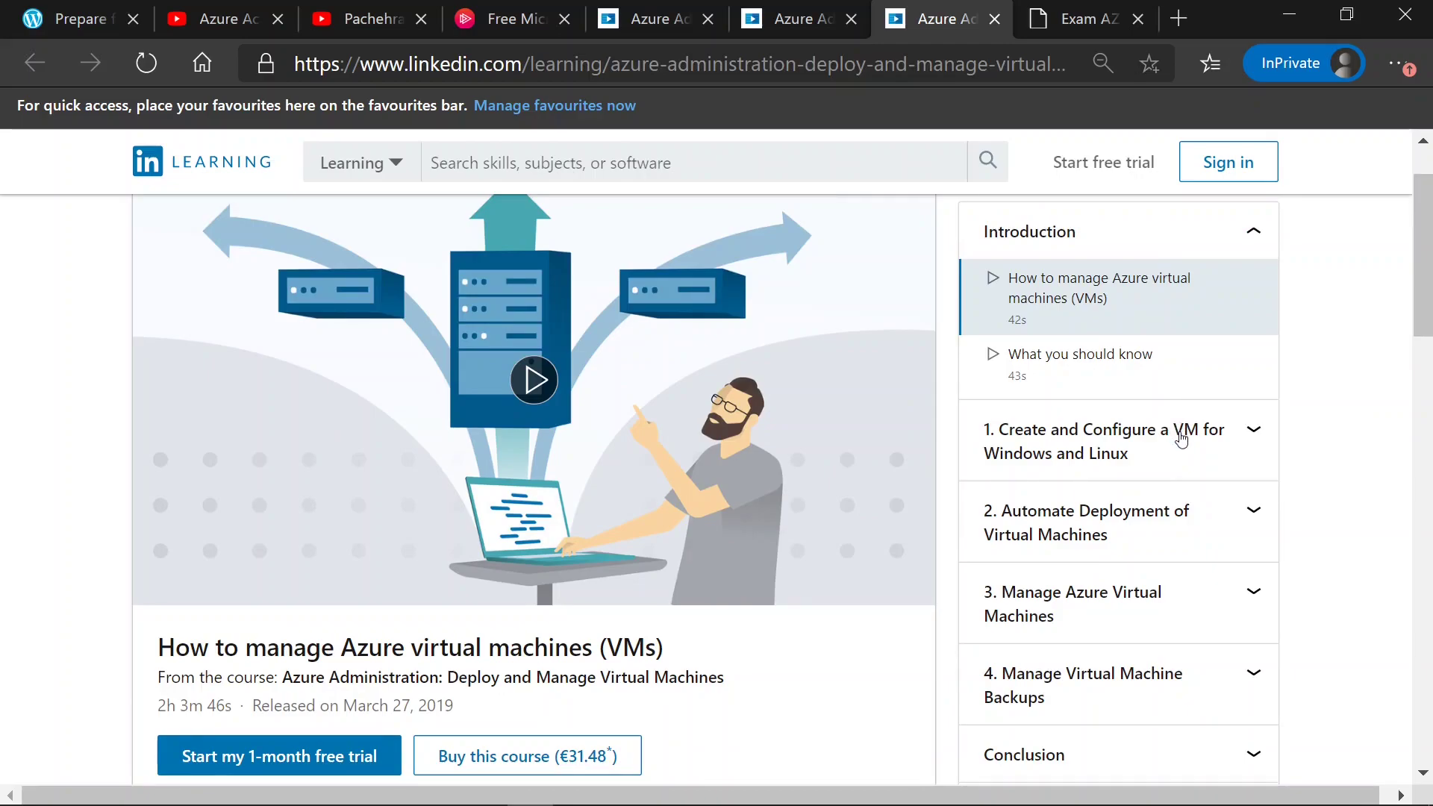
In the exam skills PDF, highlight the configure, create baseline and create-and-test-alerts bullets
{"action": "key", "text": "ctrl+Tab"}
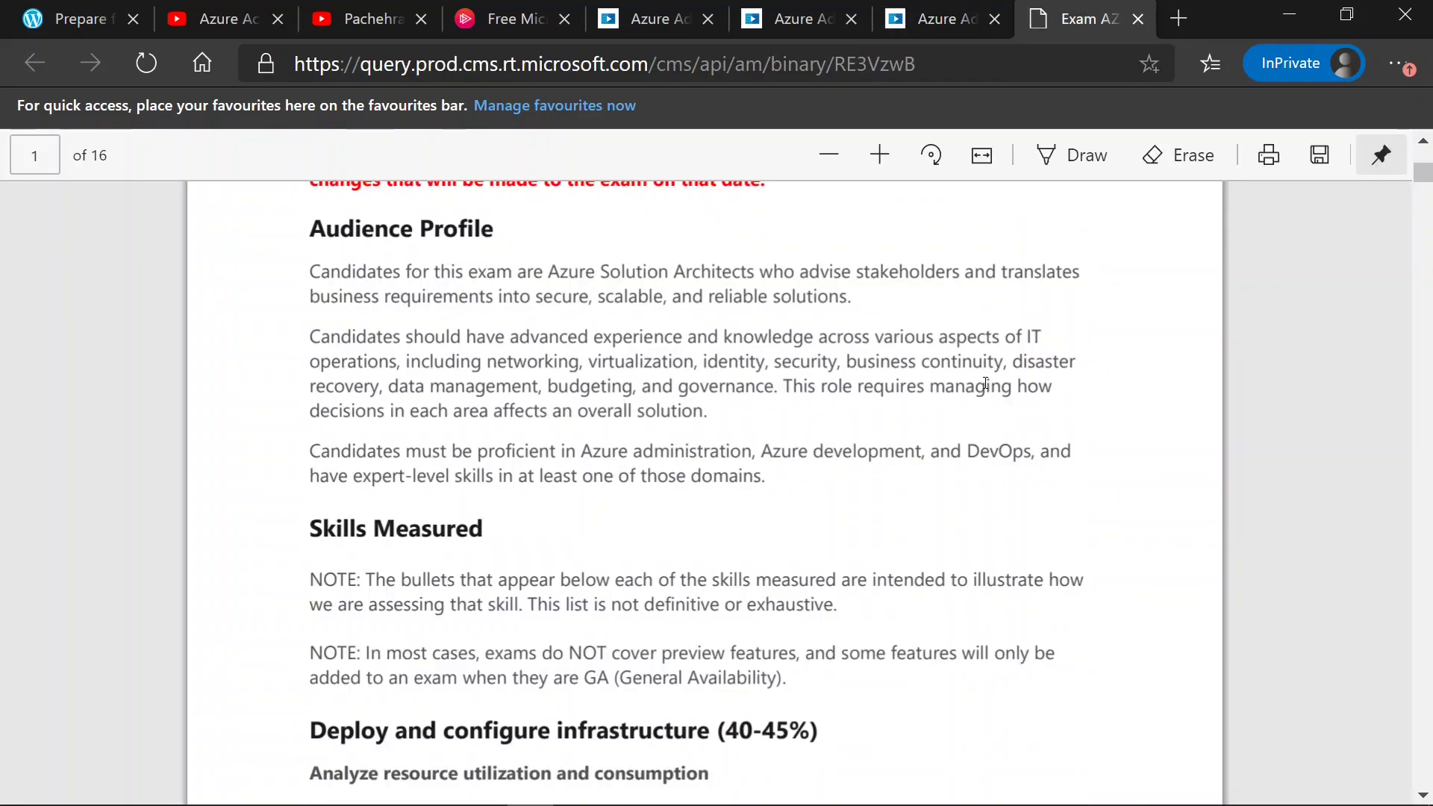
{"action": "scroll", "coordinate": [986, 387], "scroll_direction": "down", "scroll_amount": 4}
{"action": "scroll", "coordinate": [985, 388], "scroll_direction": "down", "scroll_amount": 4}
{"action": "scroll", "coordinate": [986, 387], "scroll_direction": "down", "scroll_amount": 2}
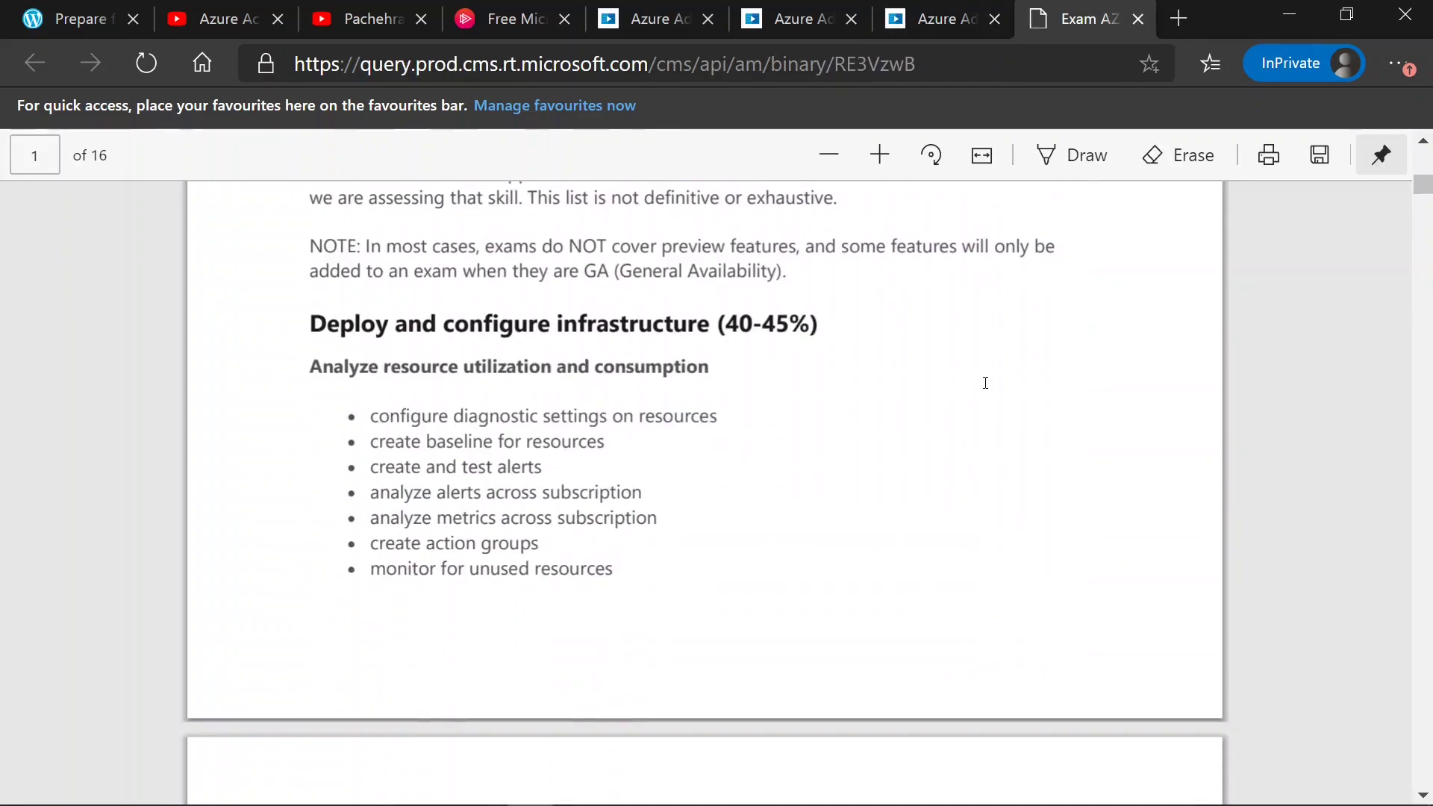
{"action": "double_click", "coordinate": [389, 416]}
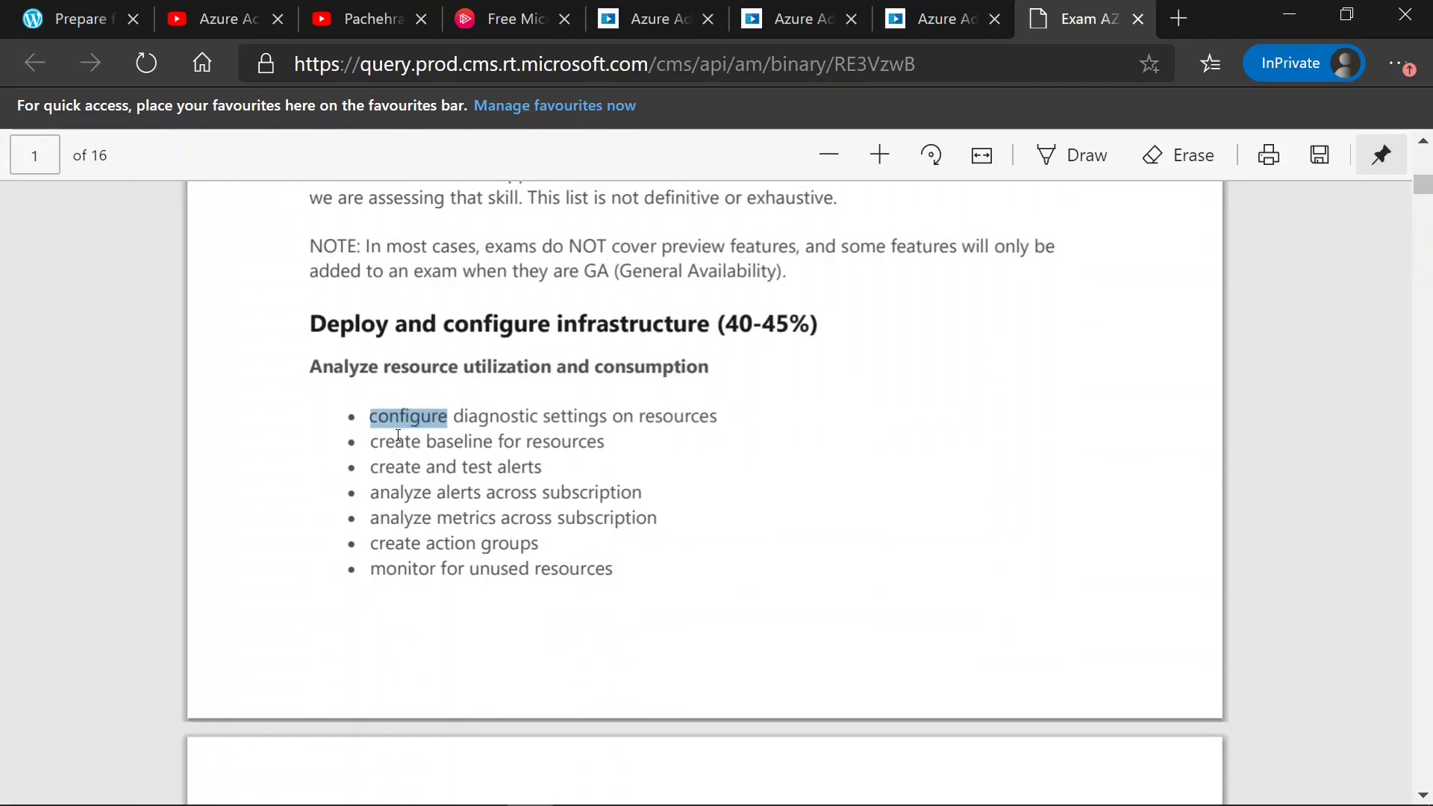
{"action": "left_click_drag", "start_coordinate": [371, 442], "coordinate": [446, 441]}
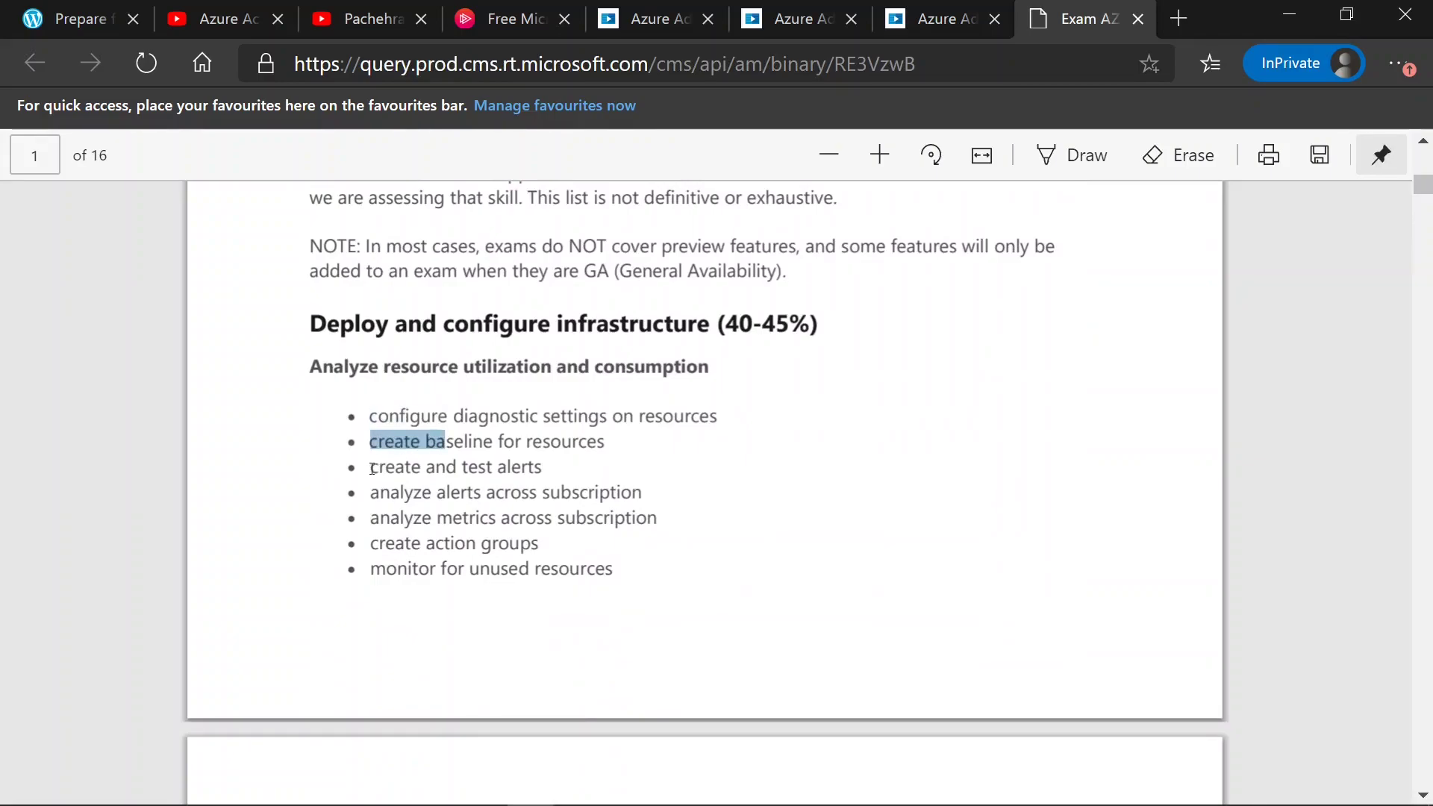
{"action": "left_click_drag", "start_coordinate": [370, 467], "coordinate": [475, 466]}
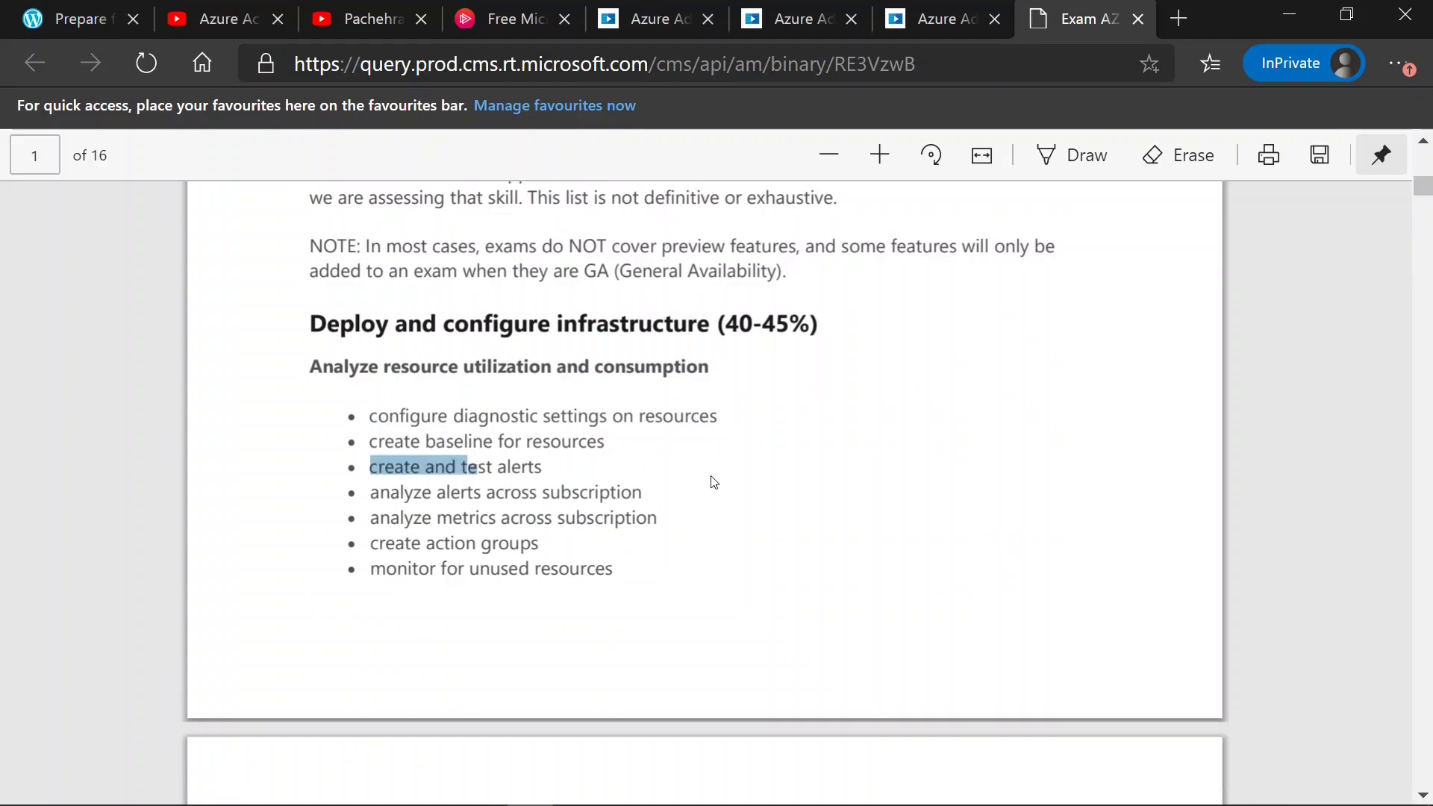
{"action": "scroll", "coordinate": [711, 482], "scroll_direction": "down", "scroll_amount": 5}
{"action": "scroll", "coordinate": [711, 482], "scroll_direction": "down", "scroll_amount": 5}
{"action": "scroll", "coordinate": [712, 481], "scroll_direction": "down", "scroll_amount": 2}
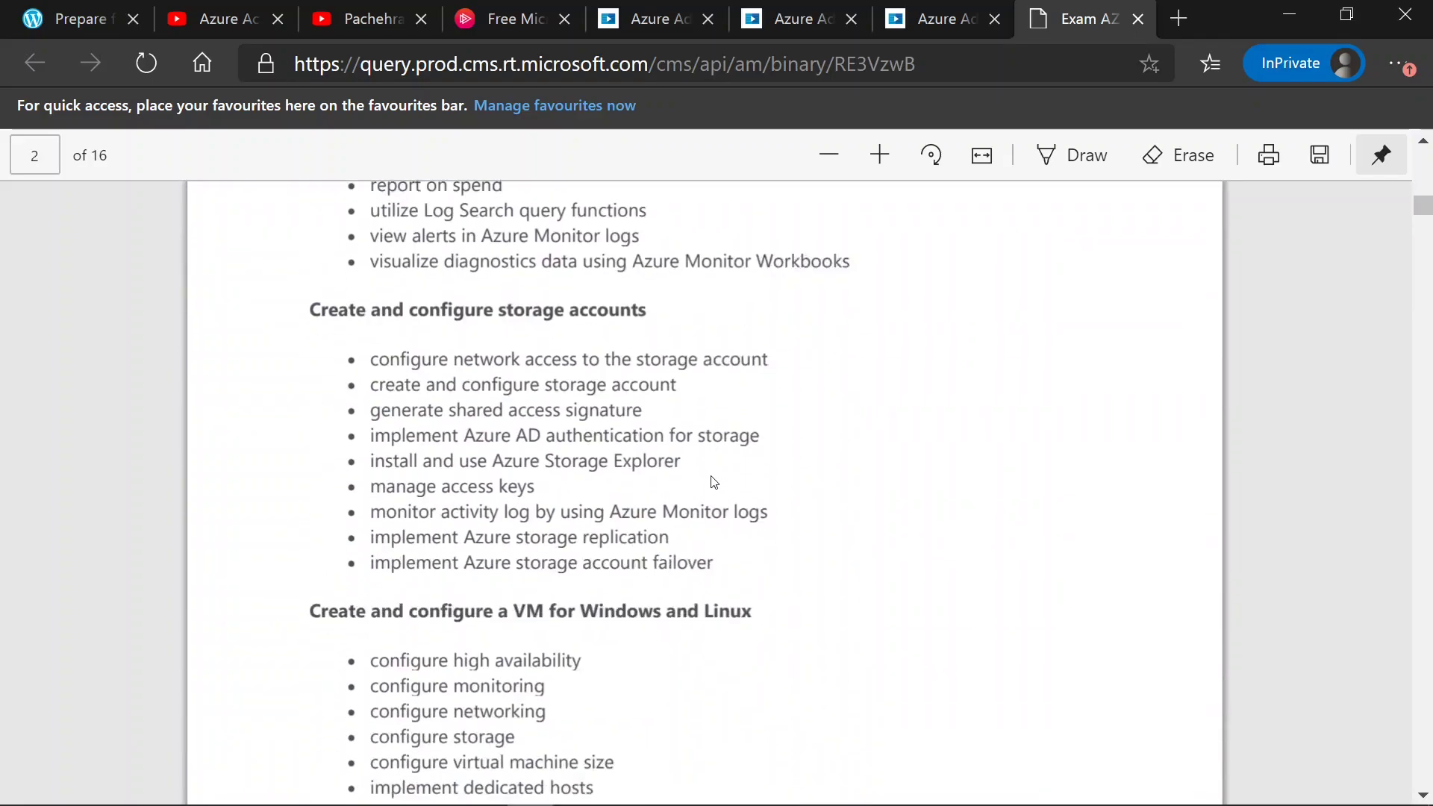
{"action": "scroll", "coordinate": [712, 481], "scroll_direction": "down", "scroll_amount": 3}
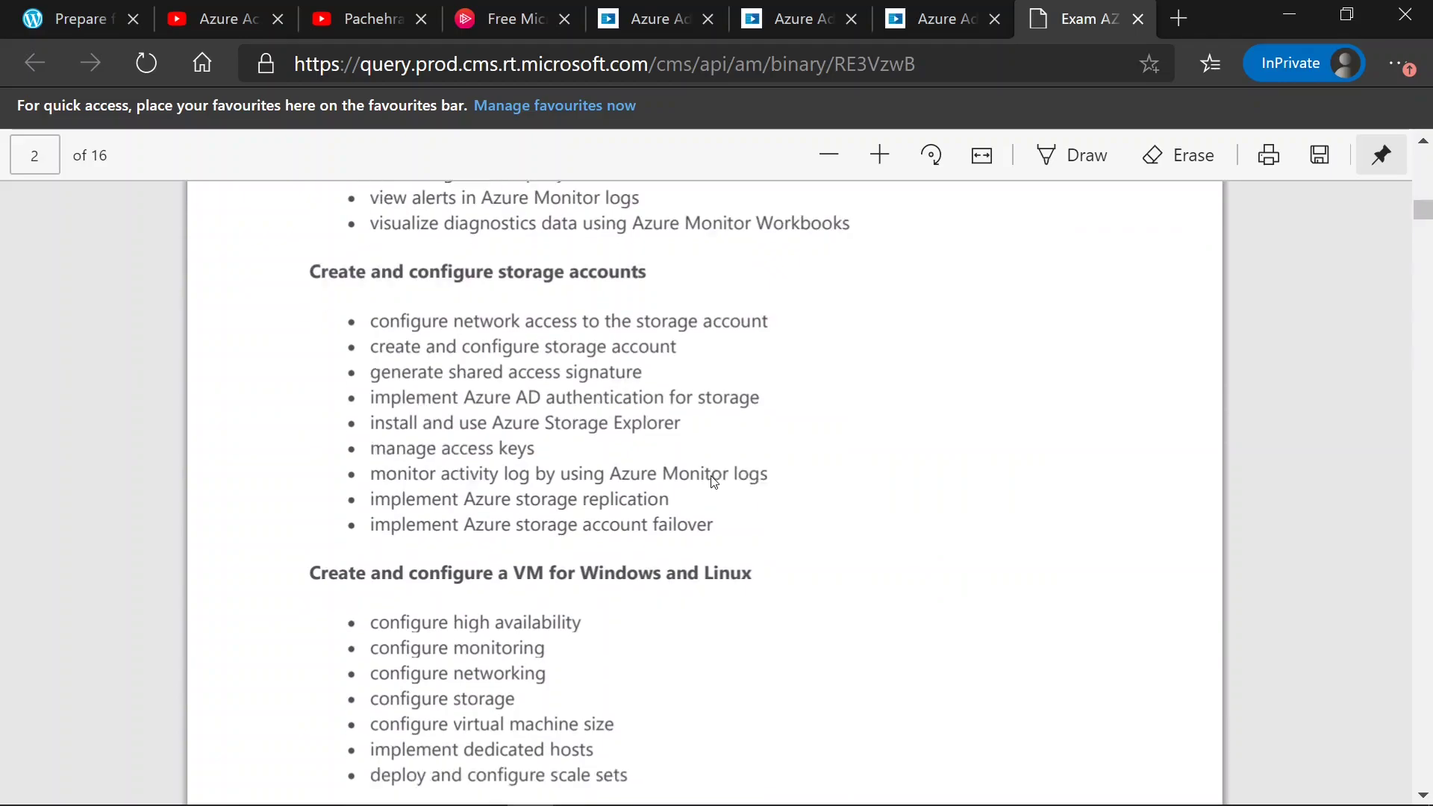
{"action": "scroll", "coordinate": [710, 482], "scroll_direction": "down", "scroll_amount": 2}
{"action": "scroll", "coordinate": [711, 481], "scroll_direction": "down", "scroll_amount": 1}
{"action": "scroll", "coordinate": [712, 481], "scroll_direction": "down", "scroll_amount": 3}
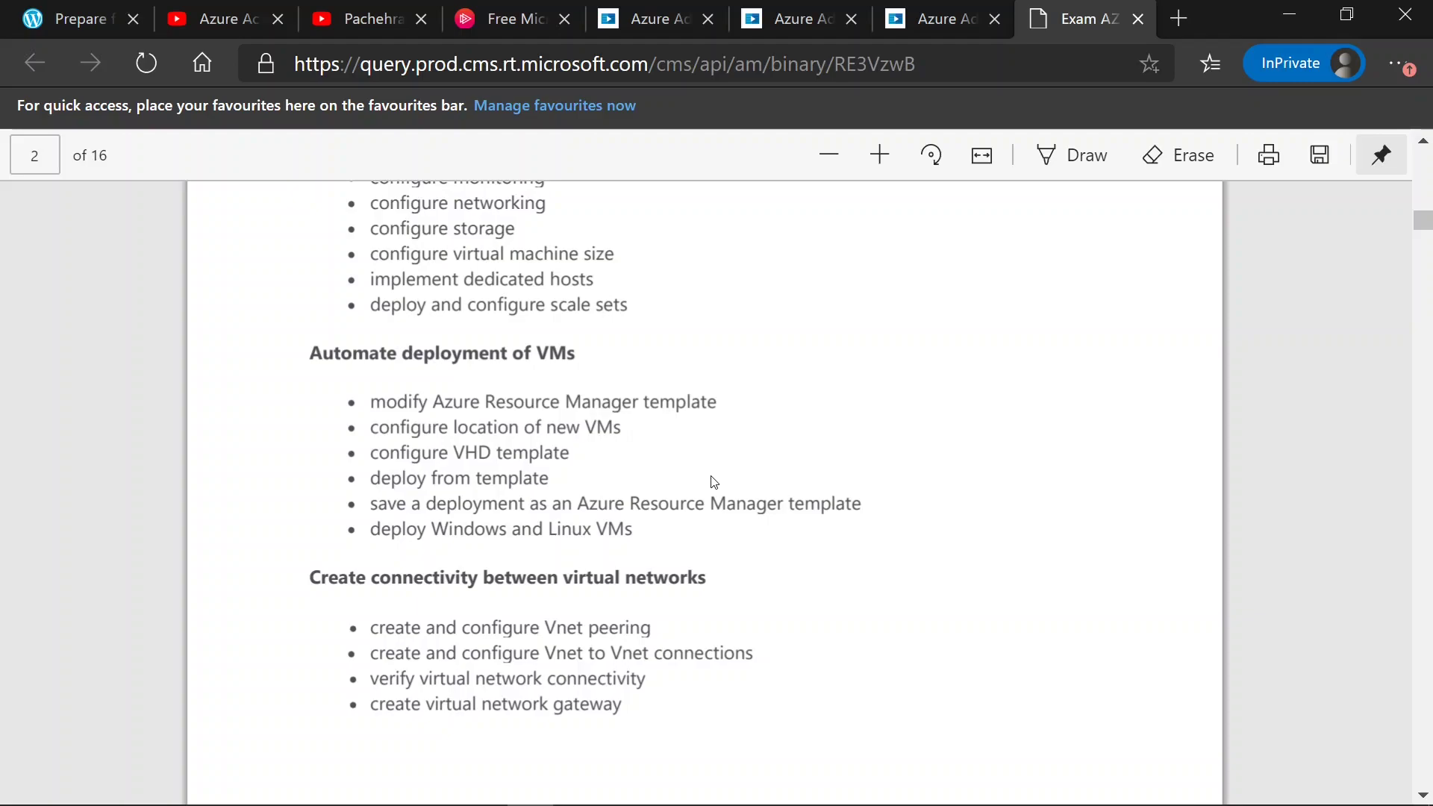
{"action": "key", "text": "alt+Tab"}
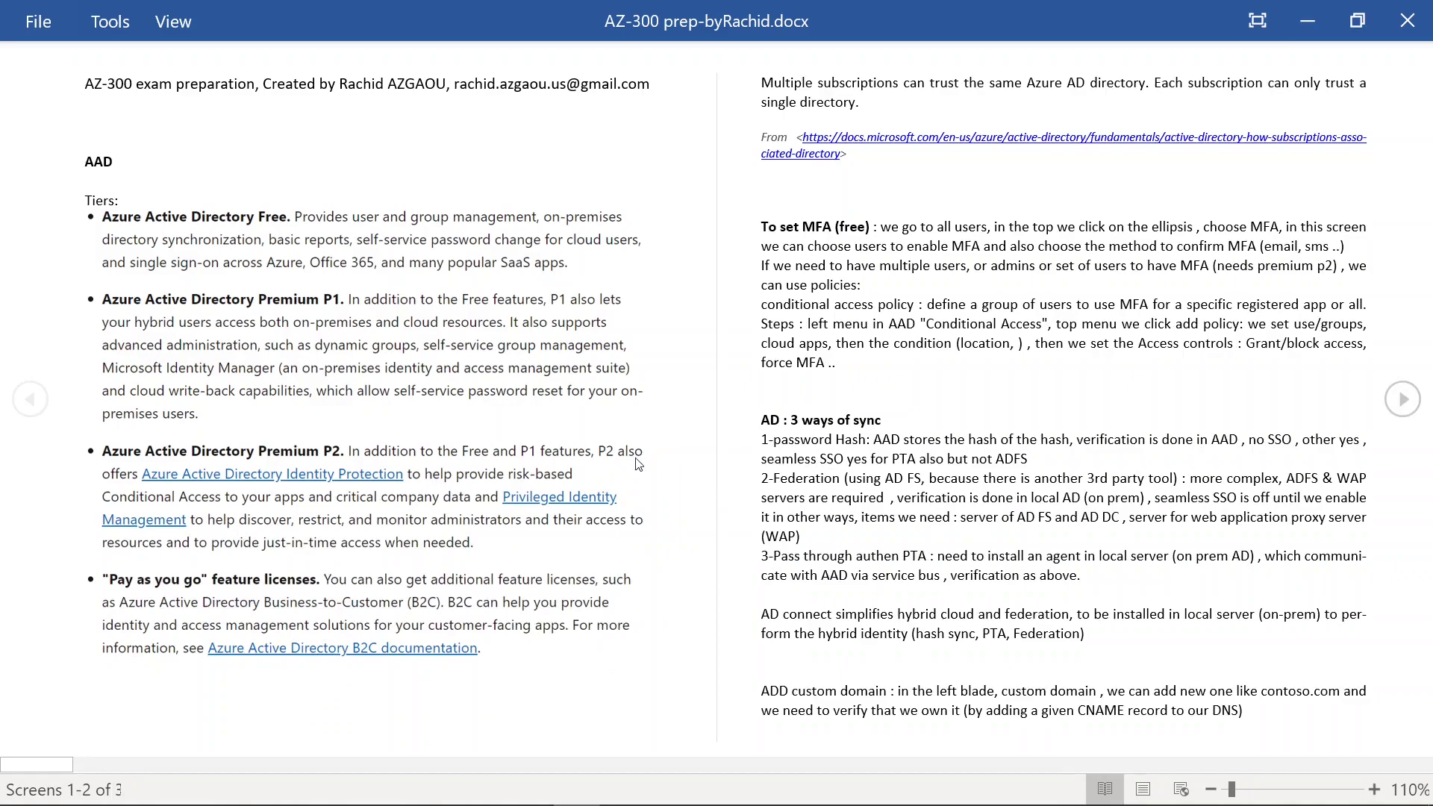
Page the Word notes forward to screens 5–6 on the 0.0.0.0/0 route, VPN types and service endpoints
{"action": "left_click", "coordinate": [1402, 401]}
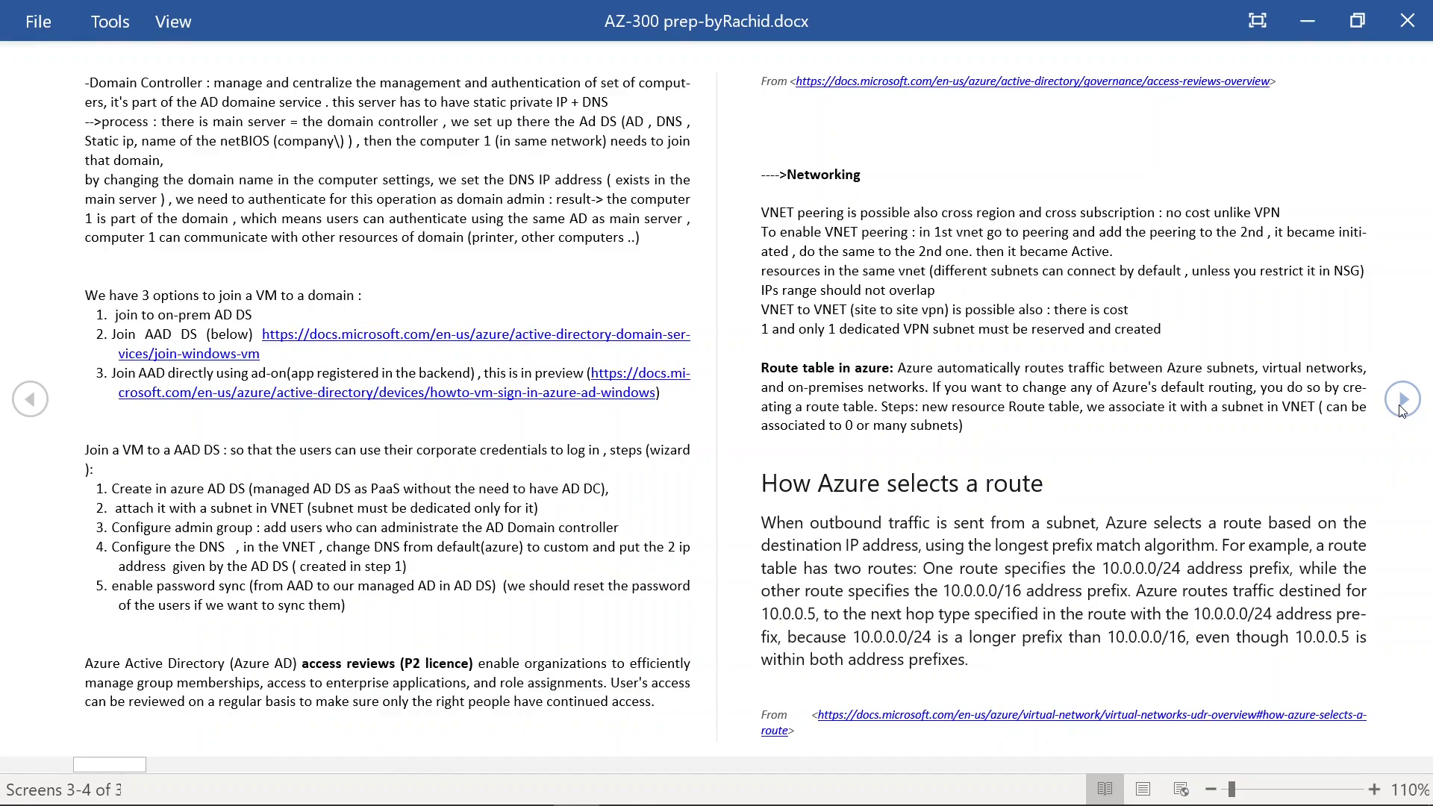
{"action": "left_click", "coordinate": [1403, 404]}
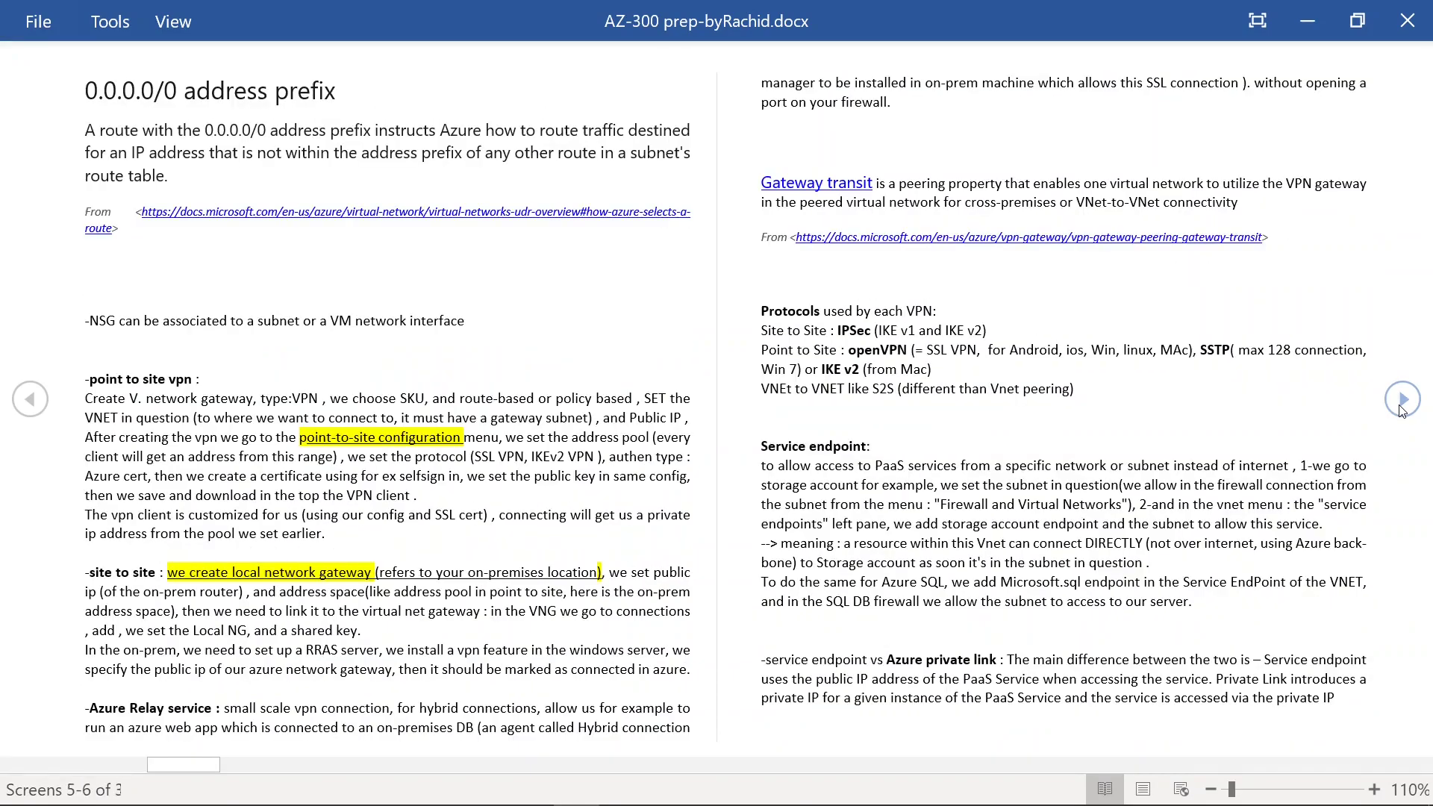